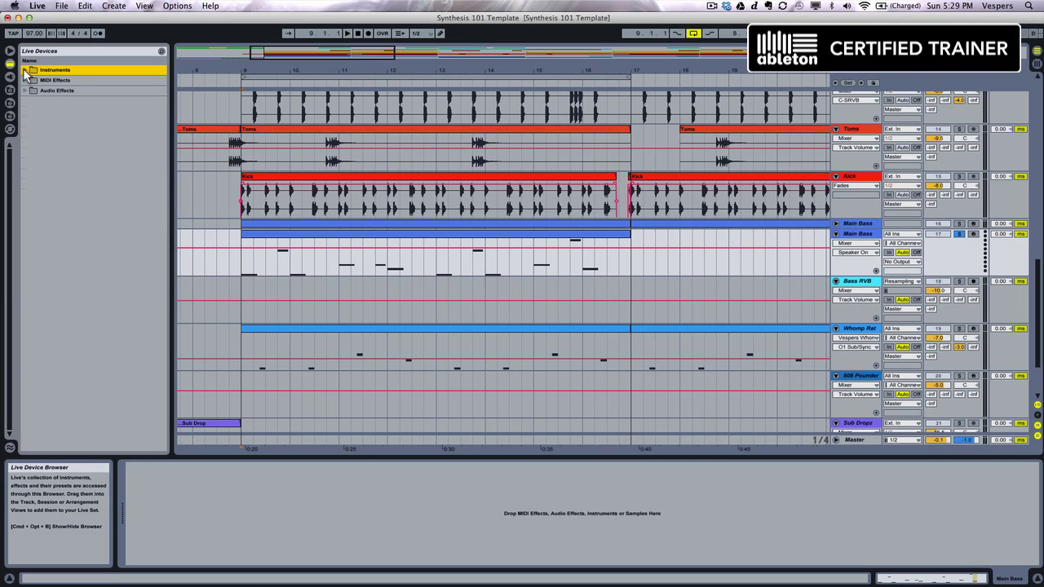
Step: Drop Analog from Instruments onto Main Bass and set the Osc1 and Osc2 shapes to saw
left_click(25, 70)
left_click_drag(39, 104, 283, 259)
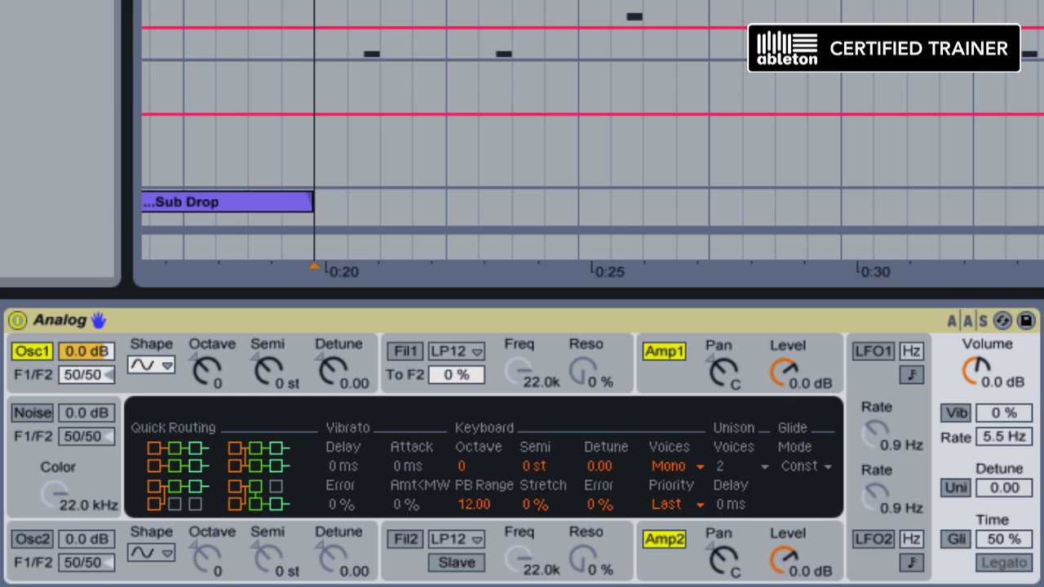
left_click(37, 557)
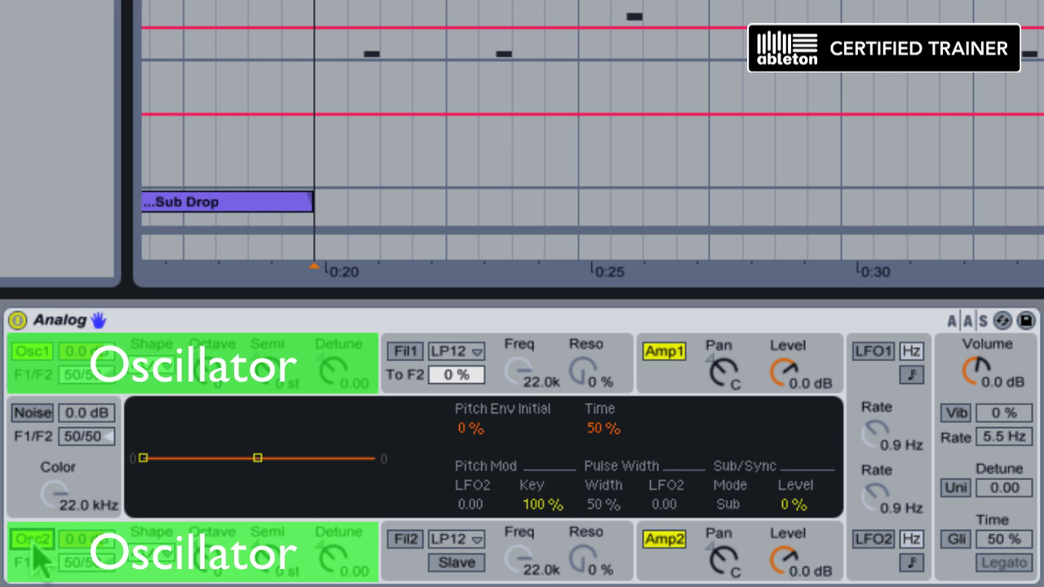
left_click(151, 366)
left_click(161, 418)
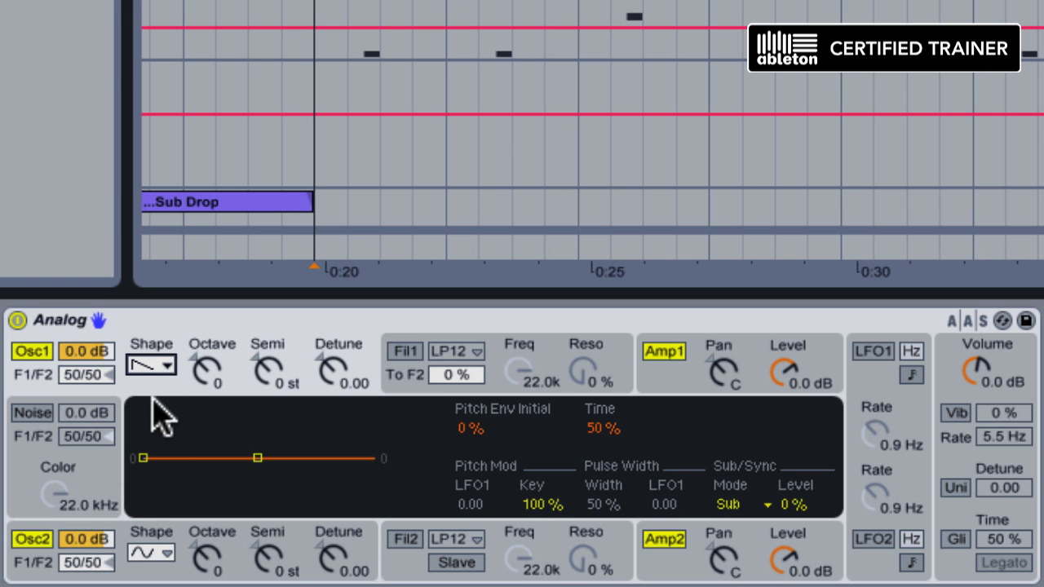
left_click(155, 555)
left_click(157, 507)
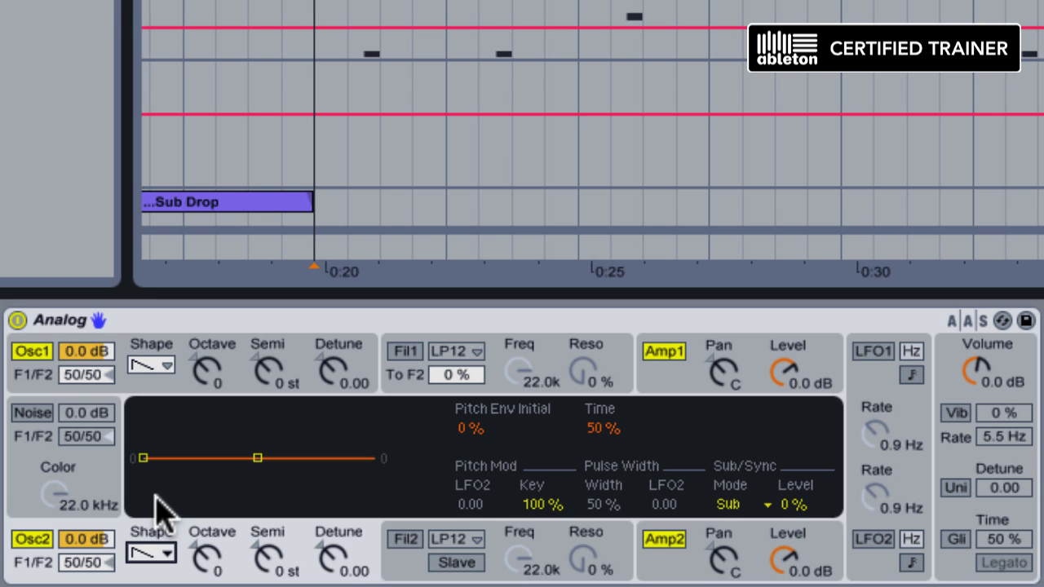
Step: Set Osc1 Octave to -1, Osc1 Detune to 0.03 and Osc2 Detune to -0.03
left_click(208, 376)
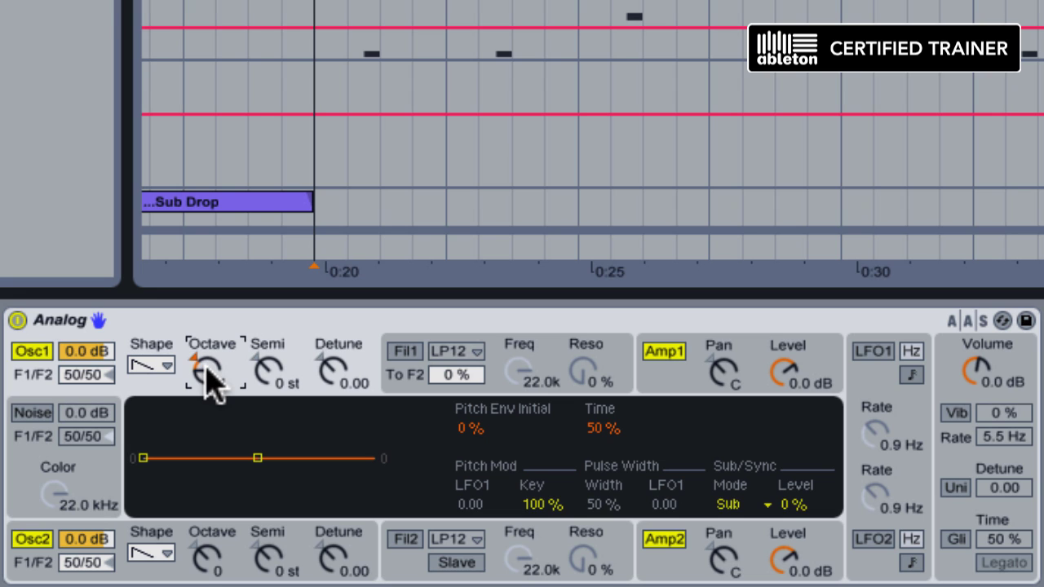
key("Down")
left_click(332, 371)
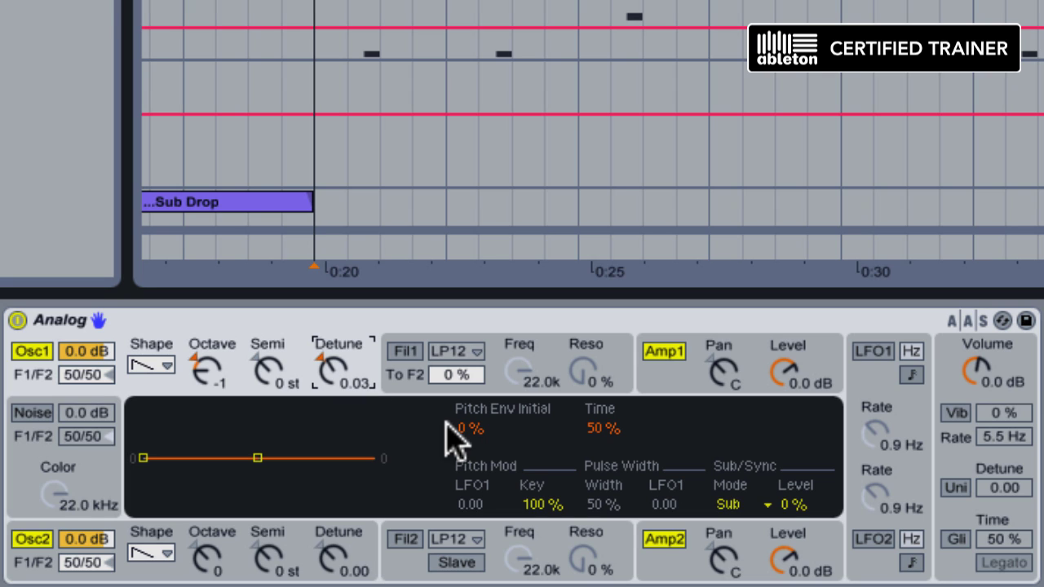
left_click(343, 561)
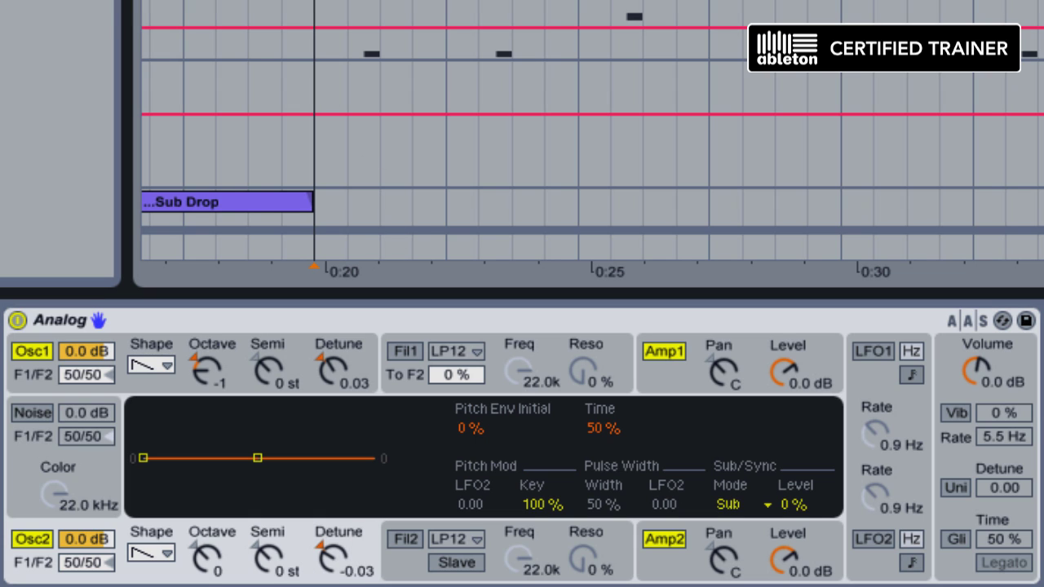
Step: Play the track briefly to audition the detuned Analog sound, then stop
key("space")
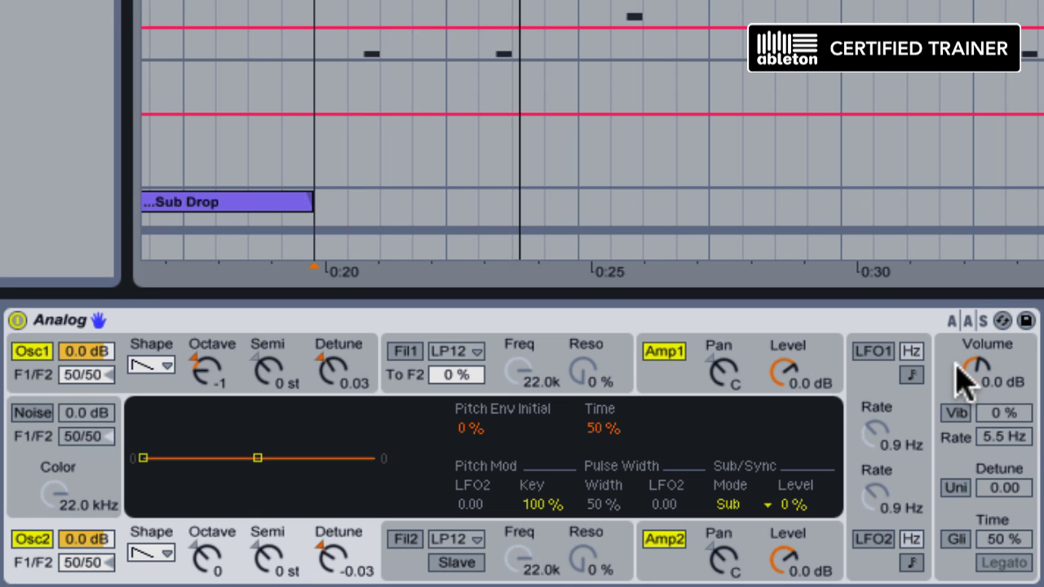
left_click(541, 323)
key("space")
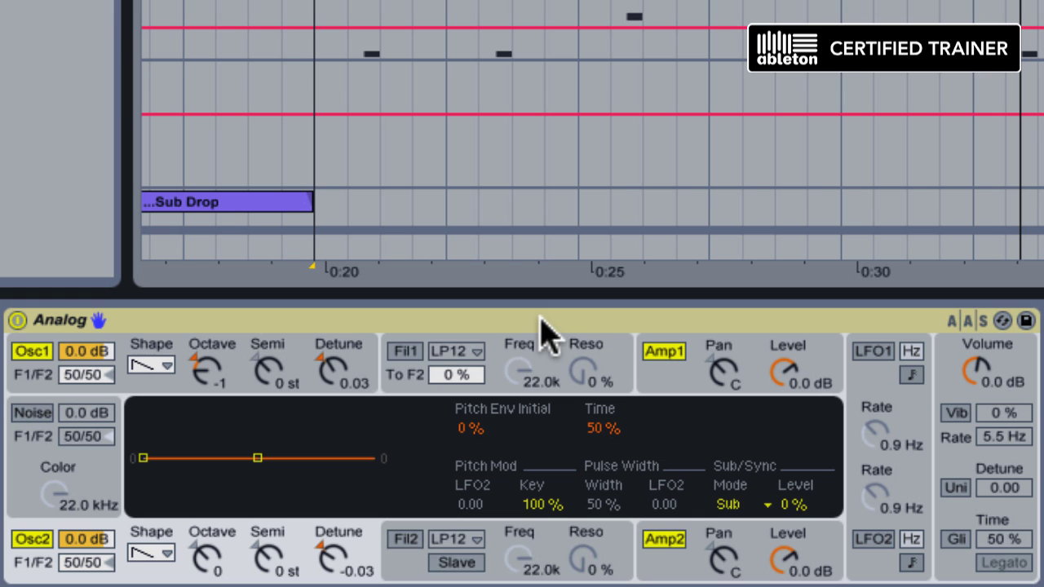
Step: Route Osc1 and Osc2 fully into filter 1 and drop its cutoff from 22.0 kHz to 1.3 kHz
left_click(405, 357)
left_click(406, 353)
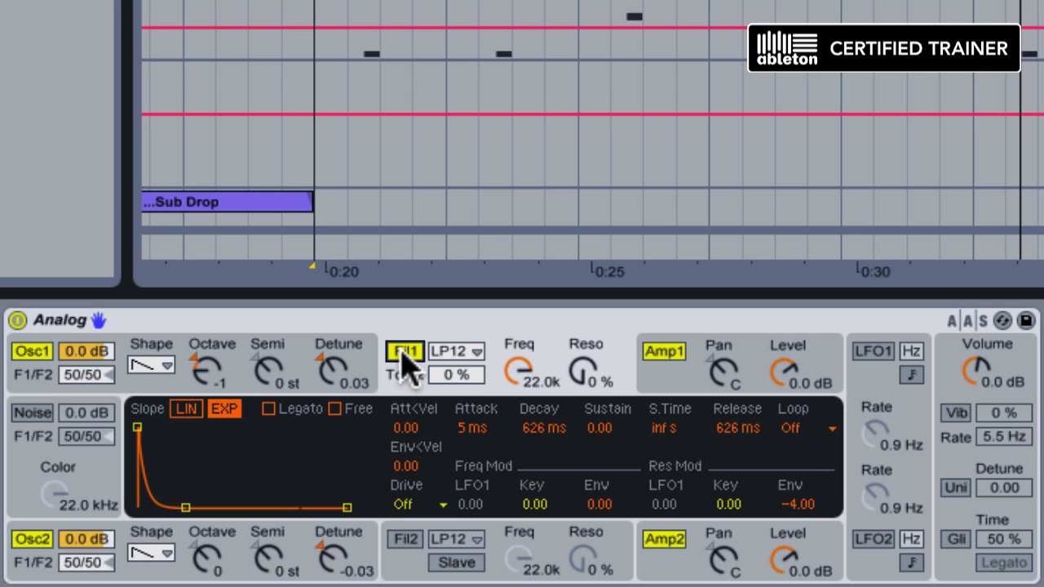
left_click_drag(80, 377, 79, 343)
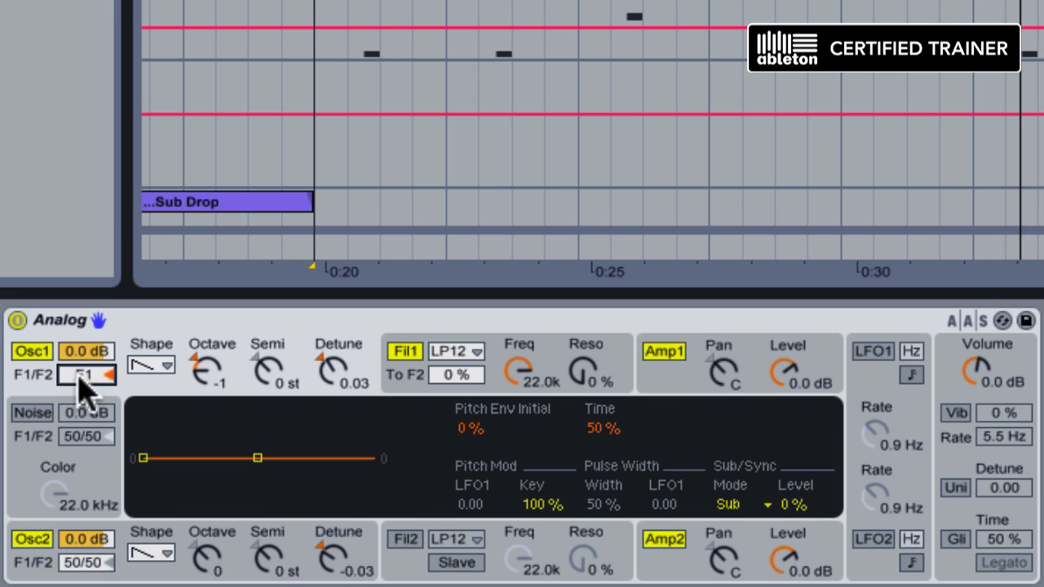
left_click_drag(82, 563, 81, 547)
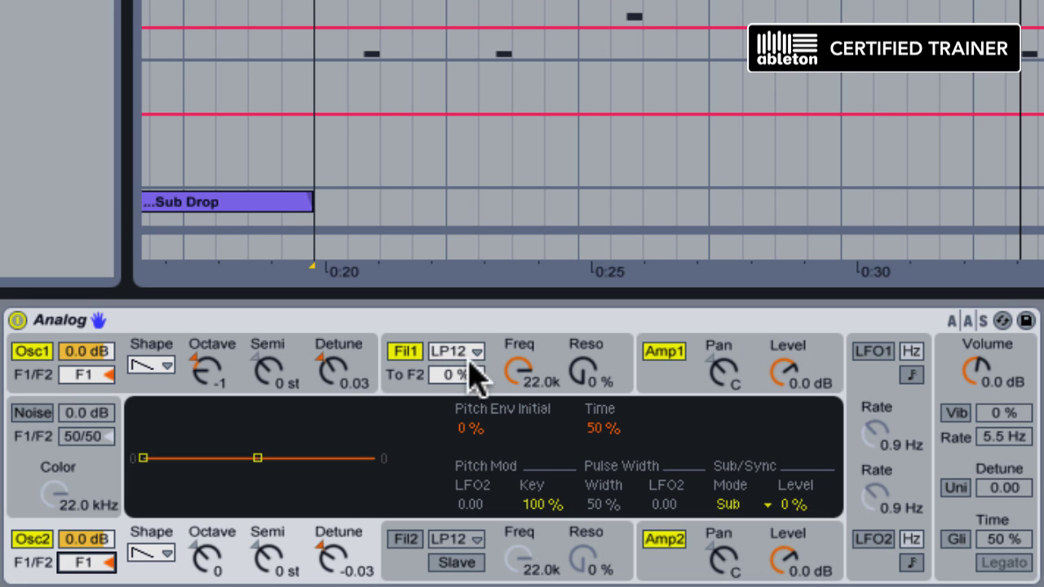
left_click_drag(519, 372, 519, 424)
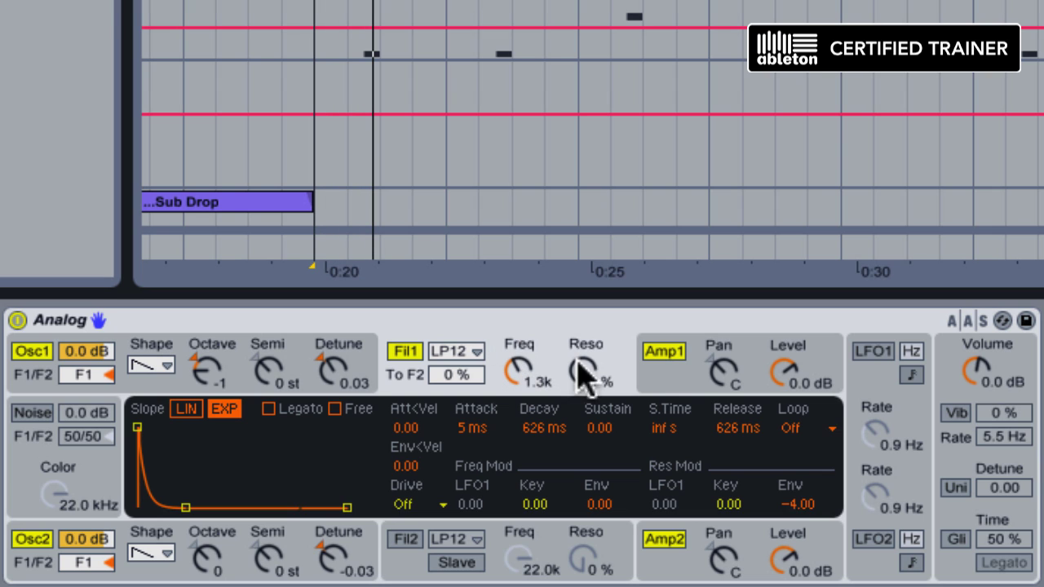
Step: Give the Amp 1 envelope a 150 ms attack, linear slope and 20 ms release
left_click(663, 372)
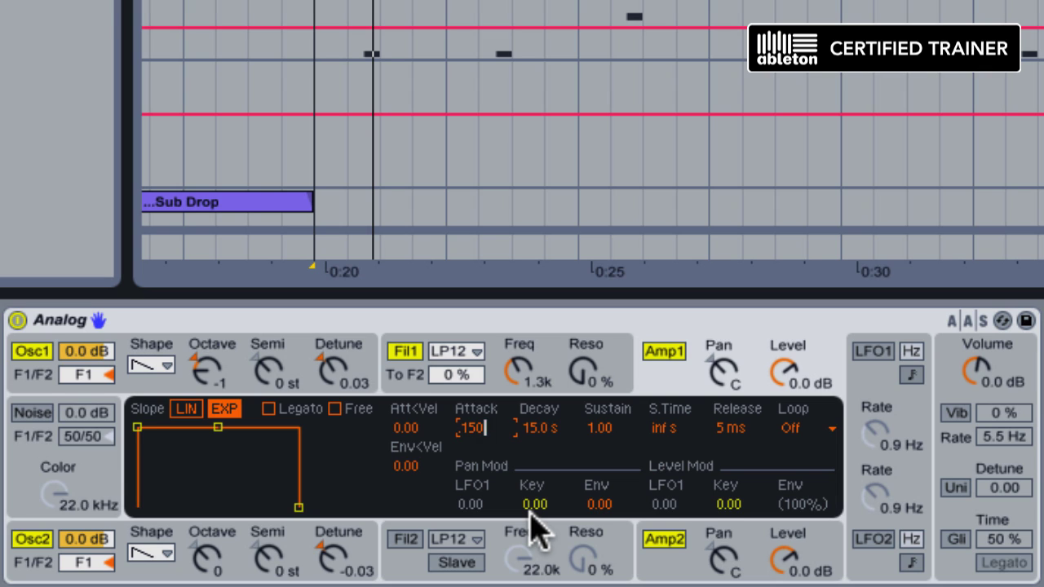
key("Return")
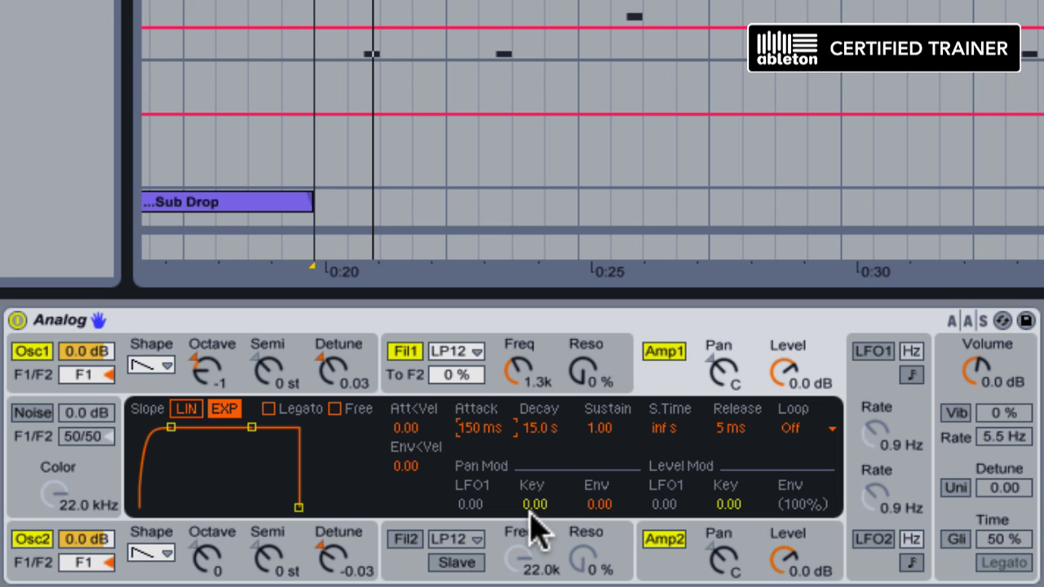
left_click(187, 410)
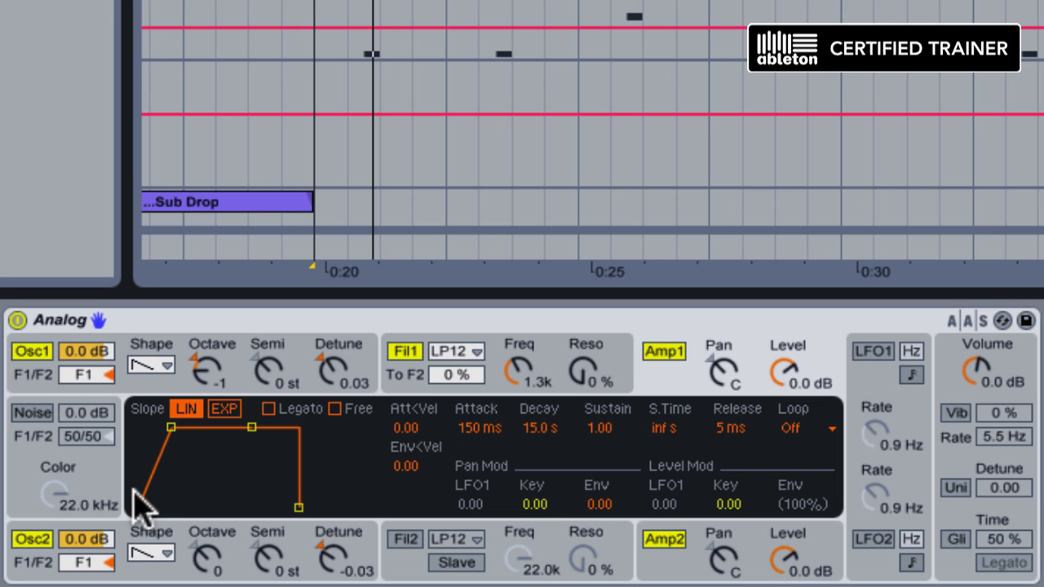
left_click(737, 431)
type("20")
key("Return")
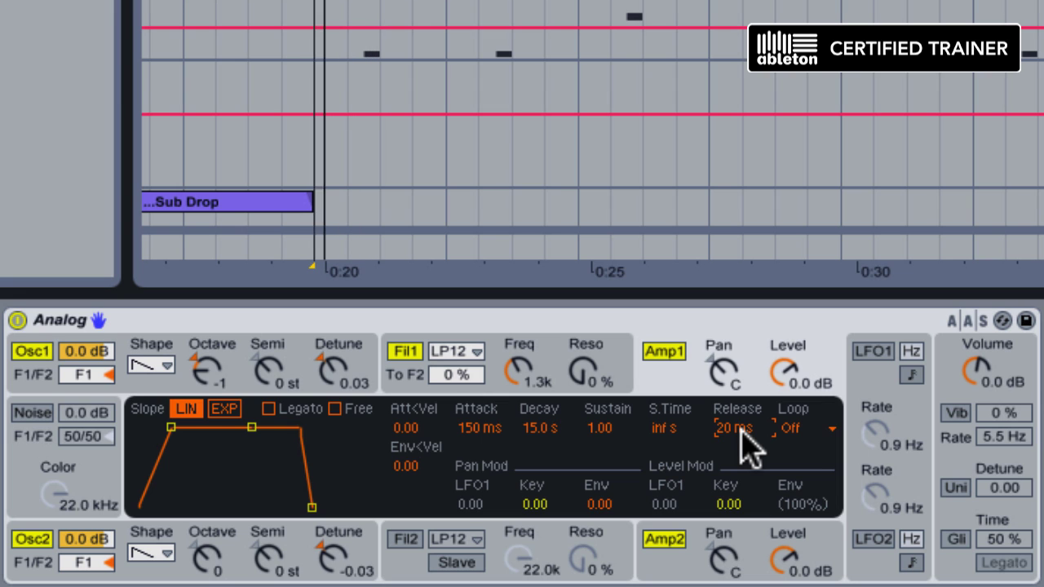
left_click(501, 359)
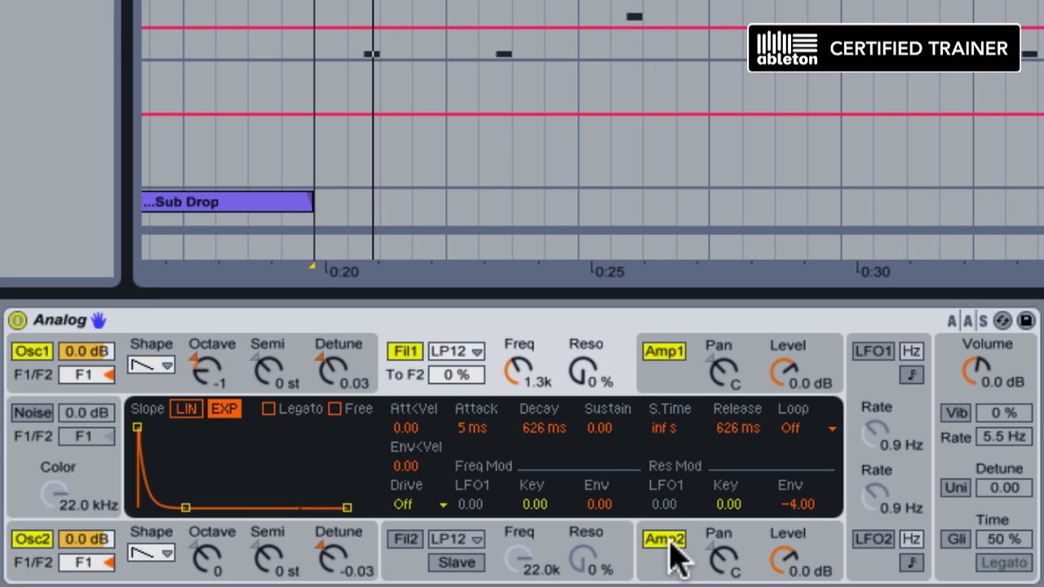
Step: Apply the Quick Routing preset that feeds both oscillators into Fil1 and Amp1, switching Amp 2 off
left_click(963, 363)
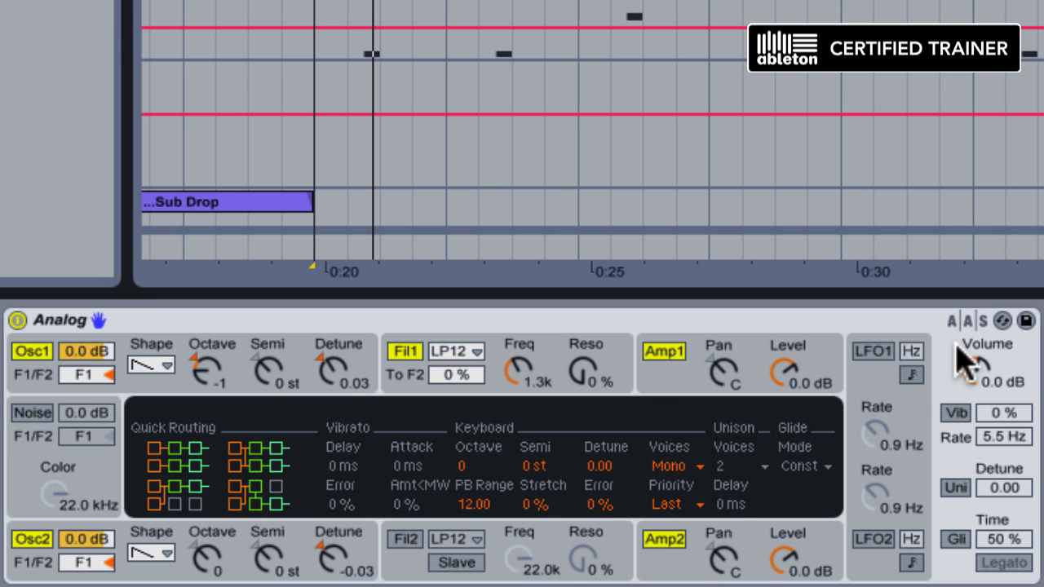
left_click(194, 494)
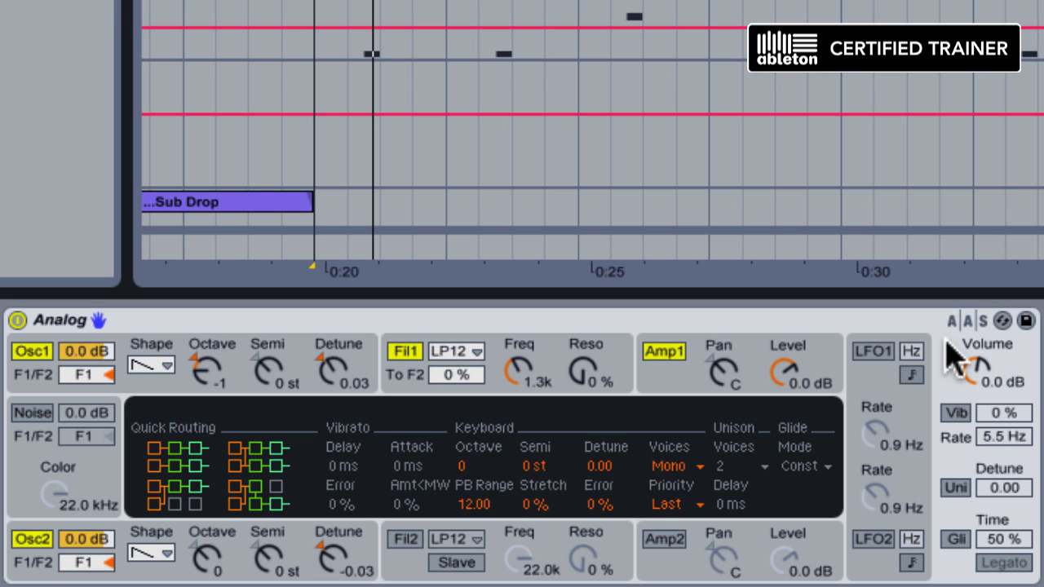
Step: Enable LFO1 synced at 1/16d and set Fil1 Freq Mod LFO1 to 3.00
left_click(879, 352)
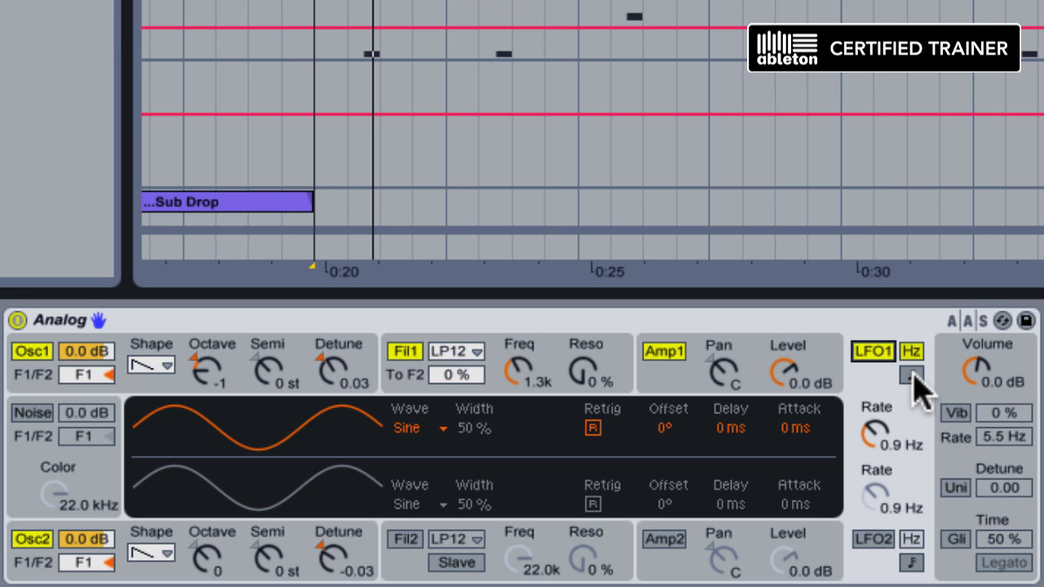
left_click(911, 376)
left_click_drag(878, 431, 879, 408)
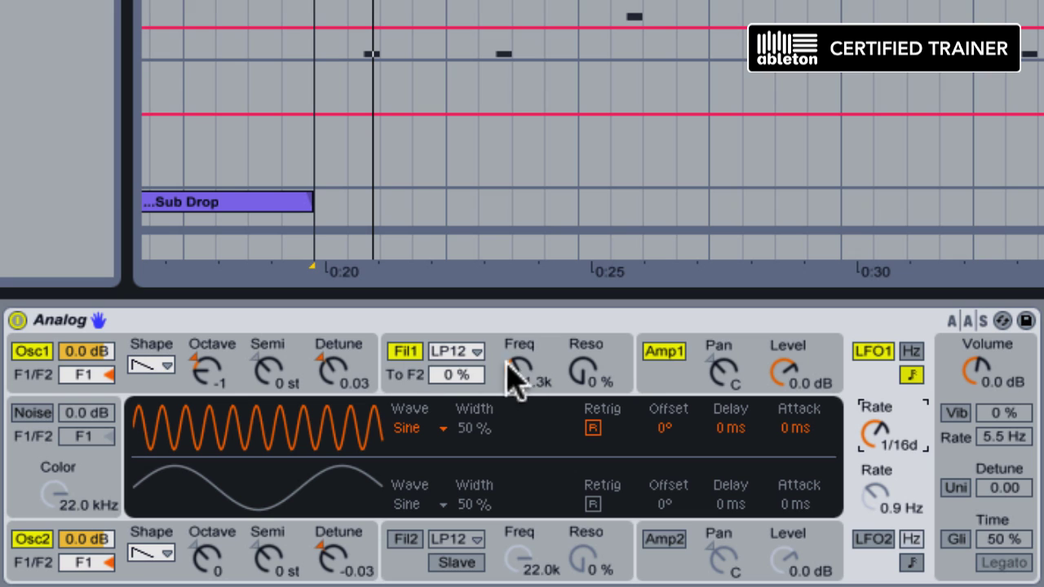
left_click(408, 379)
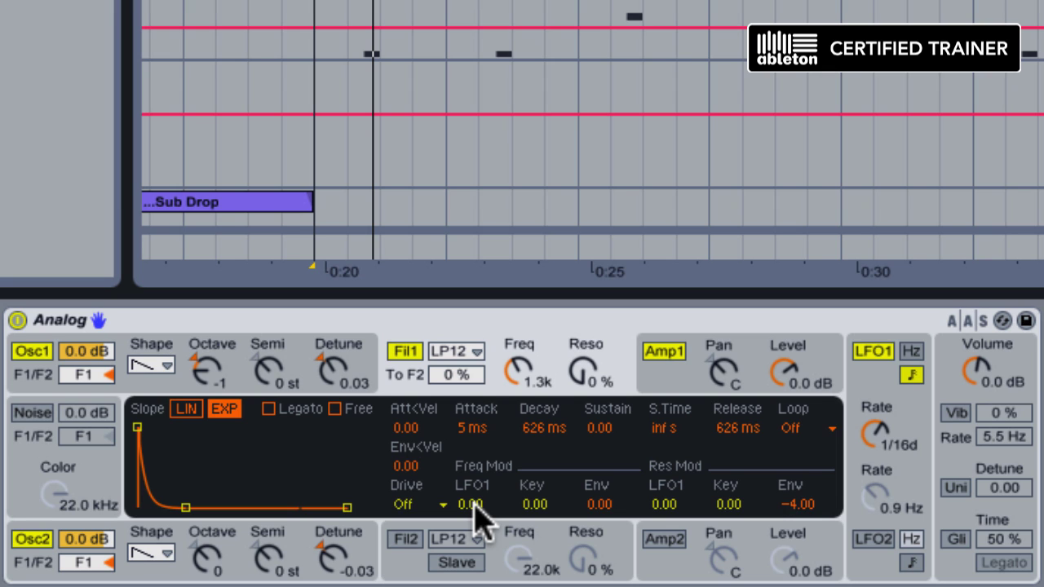
left_click_drag(472, 504, 472, 389)
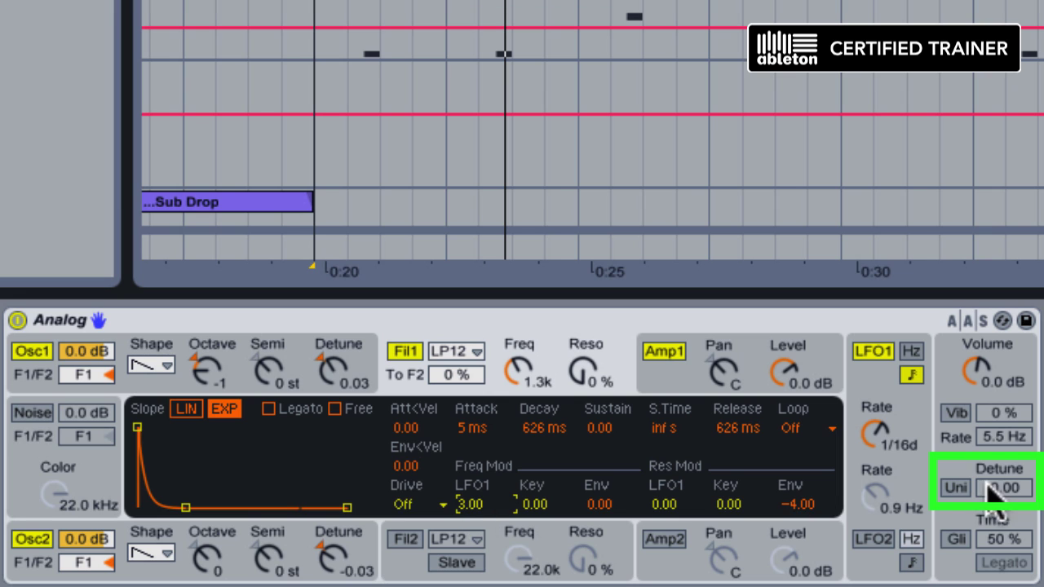
Step: Turn on unison with 4 voices and 20.00 detune
left_click(956, 488)
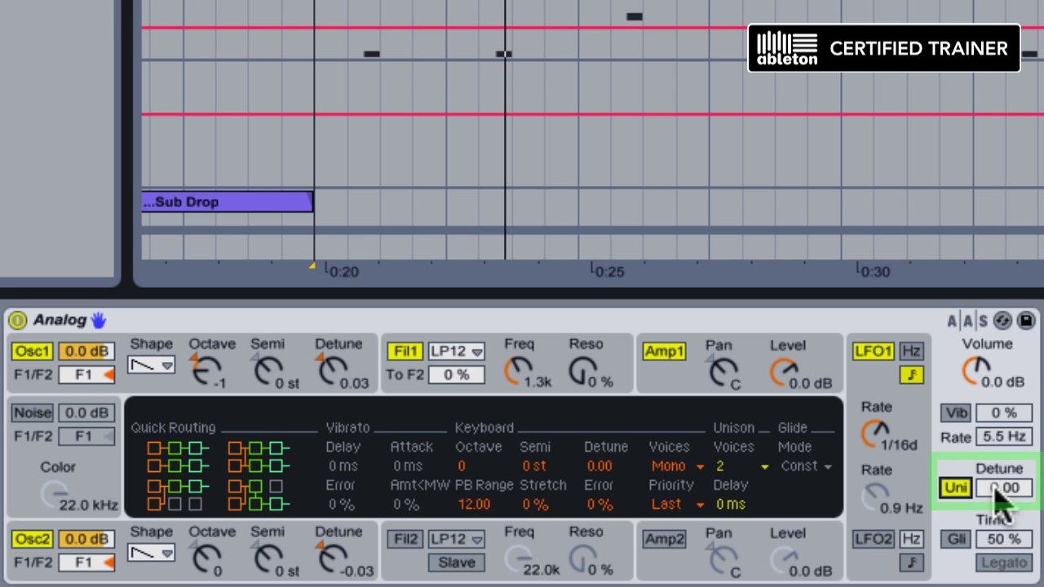
left_click(999, 498)
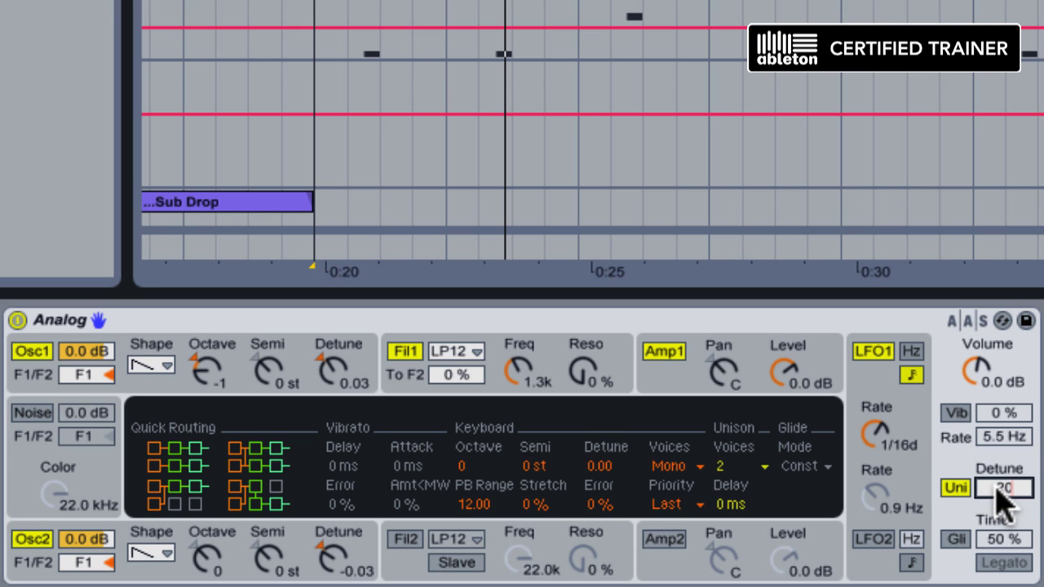
left_click(734, 467)
left_click(744, 511)
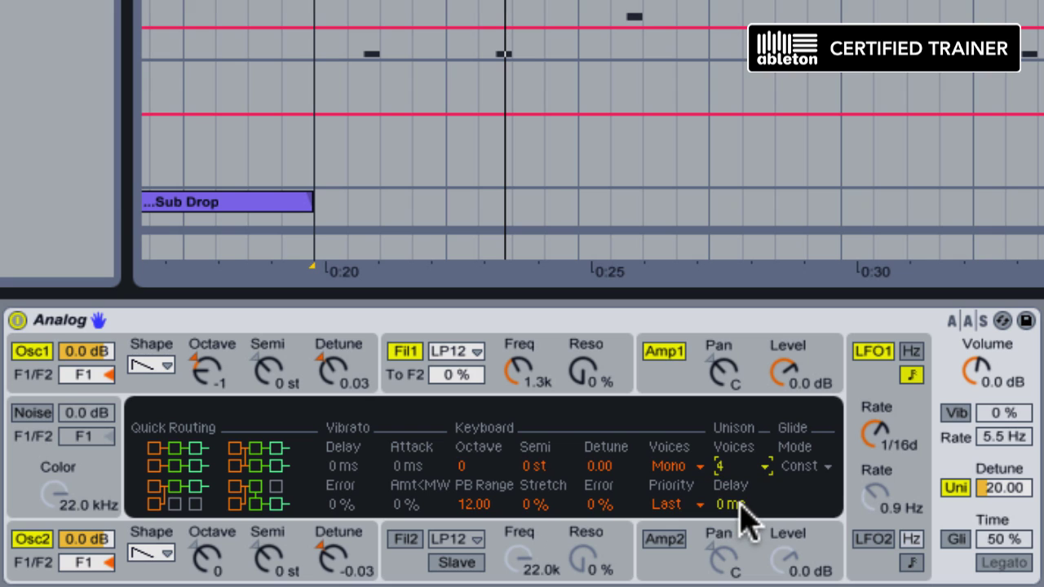
Step: Enable glide with a 60% time and play the track to listen
left_click(957, 542)
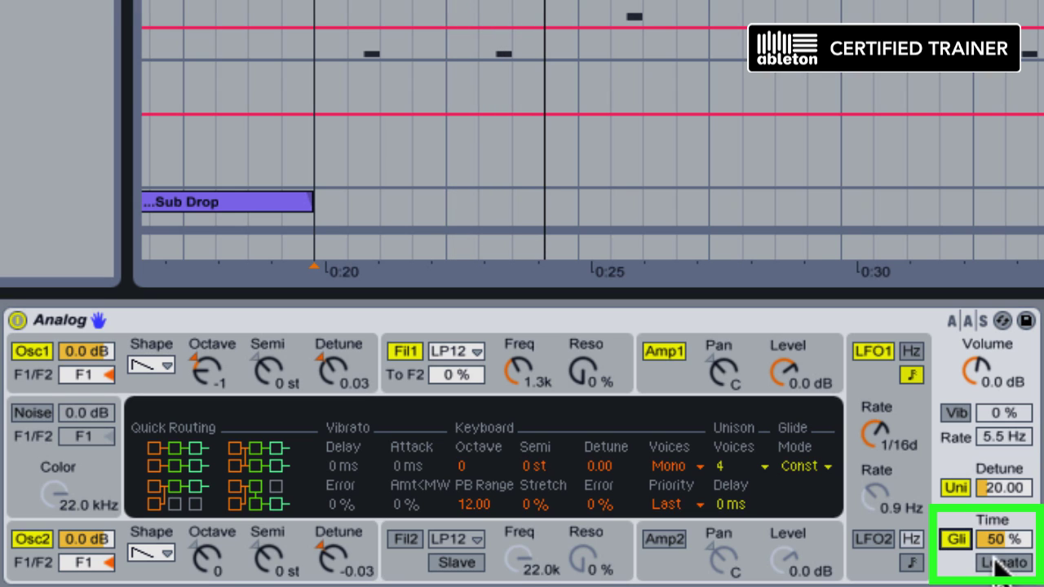
left_click(1009, 541)
type("6")
key("space")
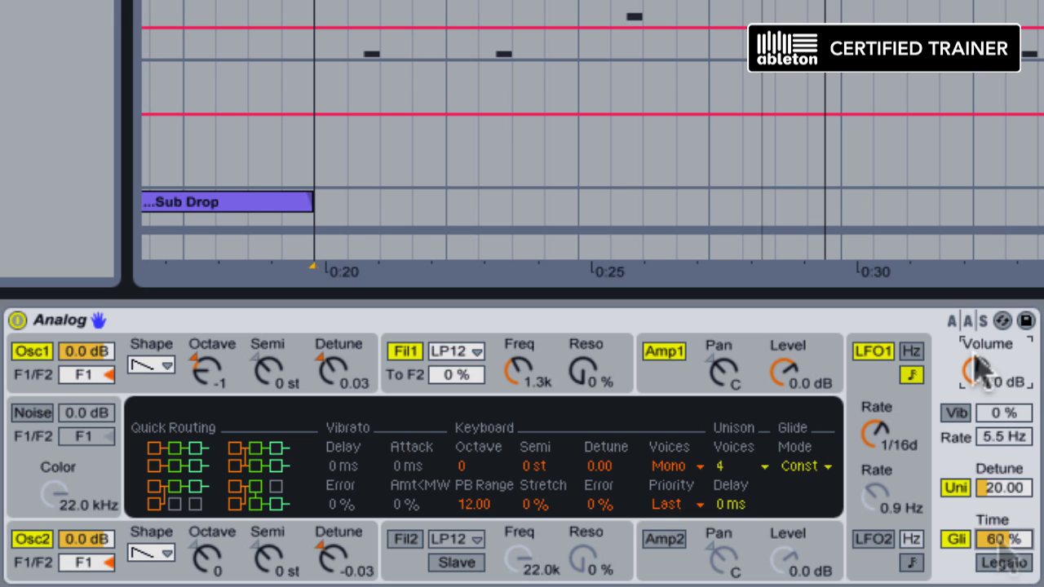
Step: Raise the Fil1 cutoff frequency to about 4.1 kHz
left_click(981, 369)
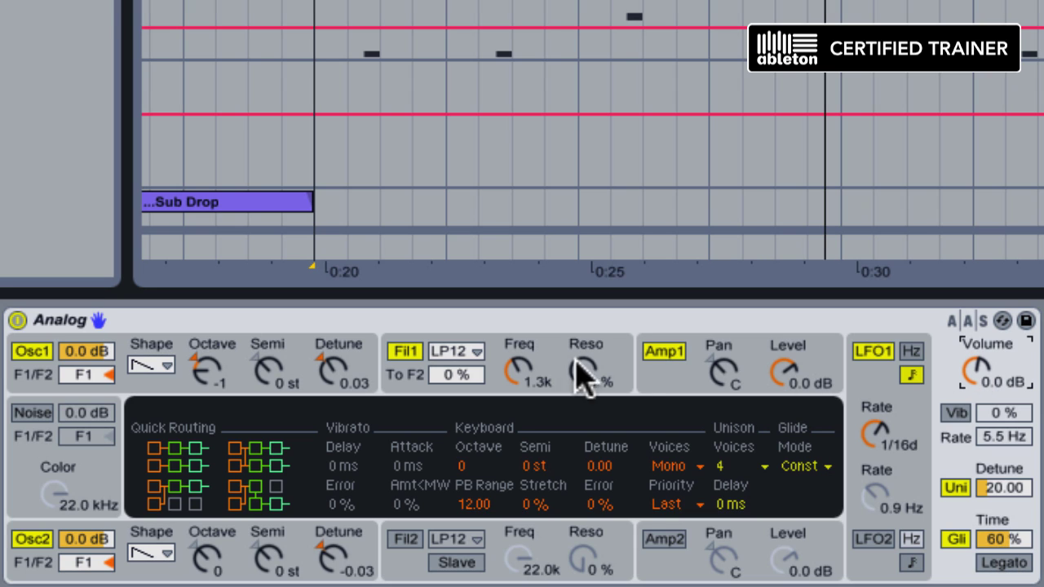
left_click(521, 387)
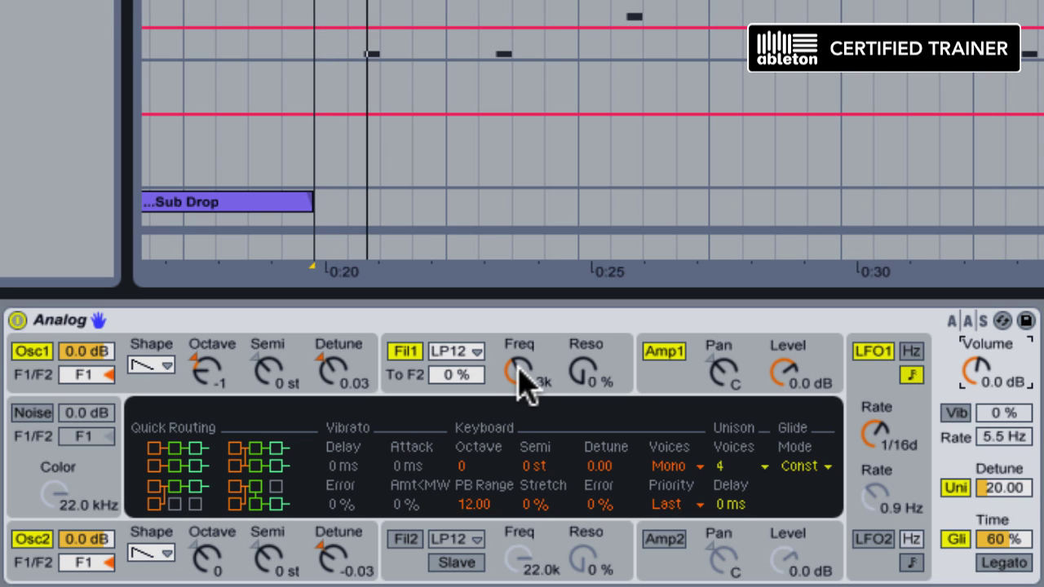
left_click_drag(521, 387, 520, 356)
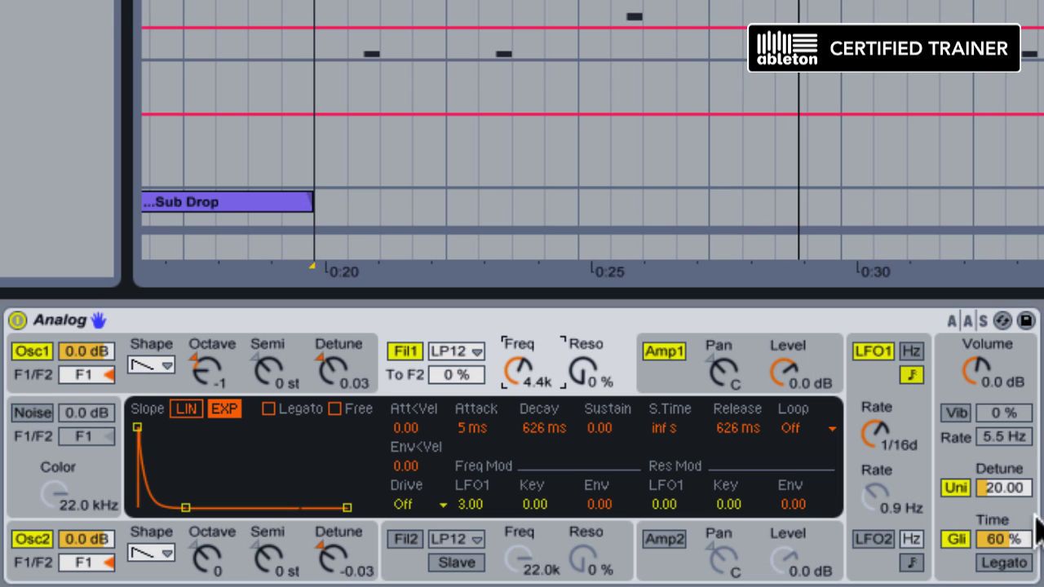
Step: Set Unison Detune to 15.00 and bring the Analog volume down to -6.0 dB
left_click_drag(1020, 496, 1020, 539)
type("15")
key("Return")
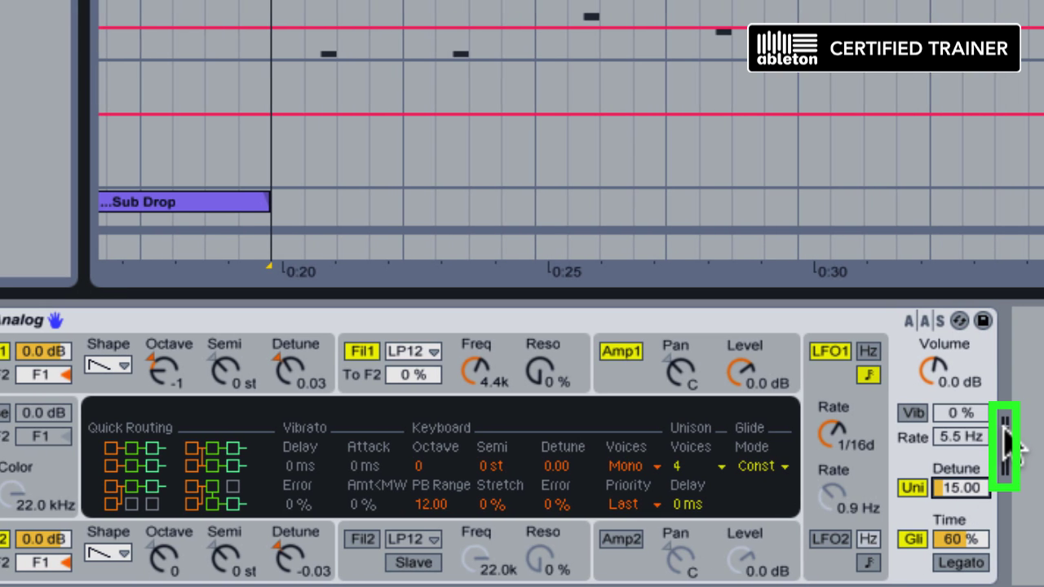
left_click(938, 375)
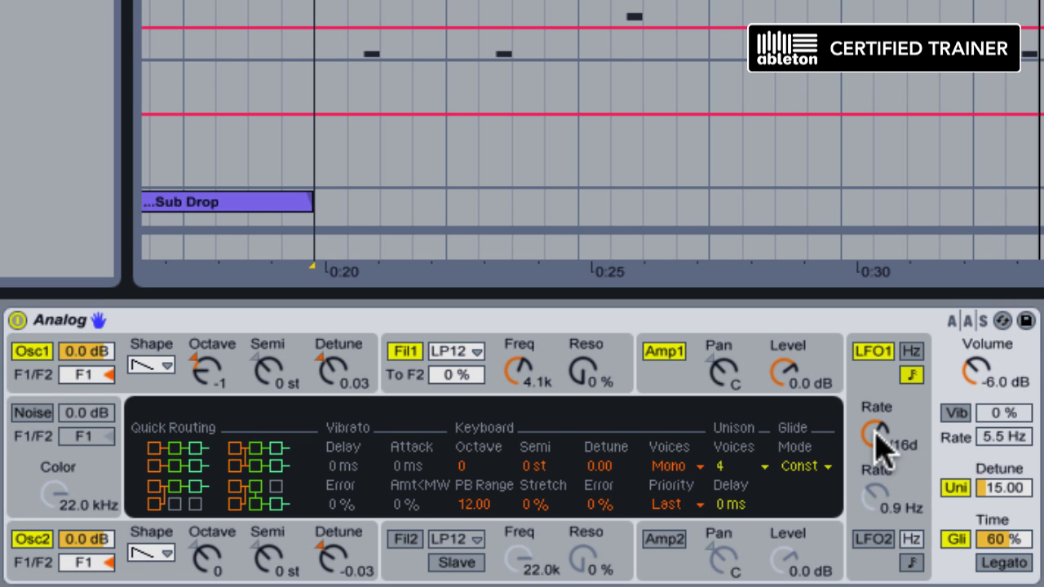
Step: Switch LFO1 to a triangle wave with Retrig enabled
left_click(877, 437)
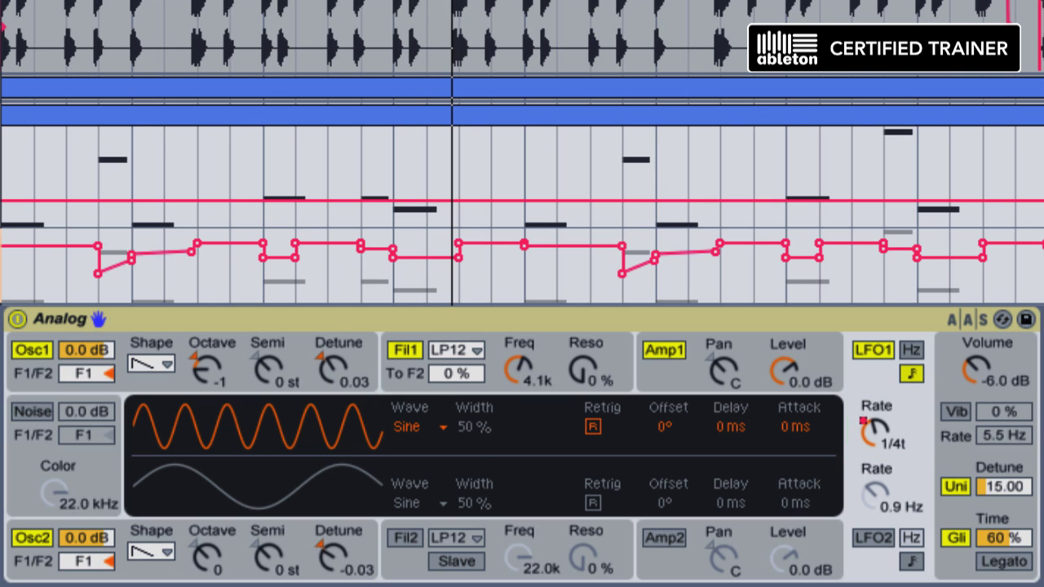
left_click(410, 428)
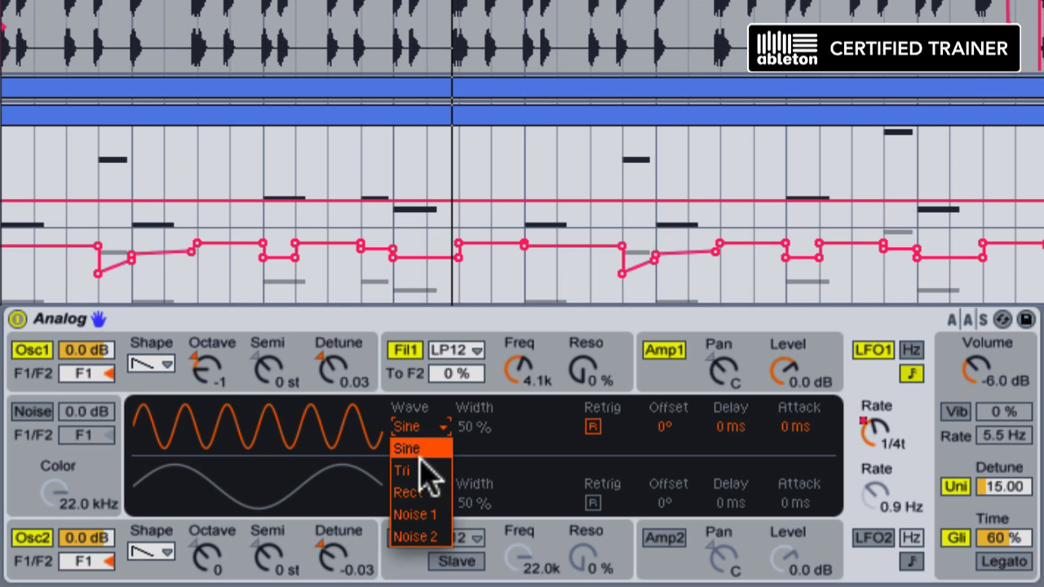
left_click(421, 471)
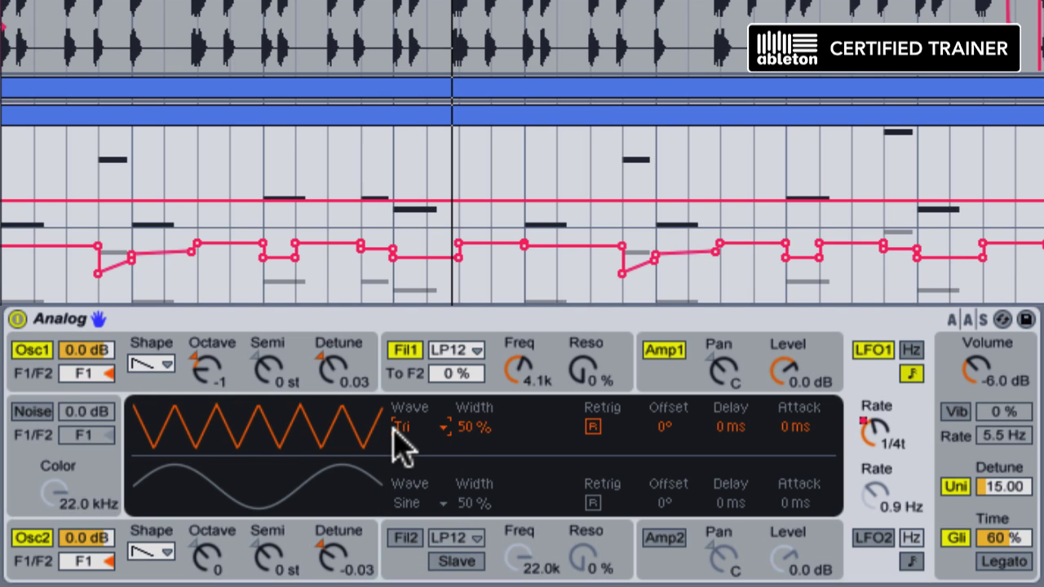
left_click(594, 428)
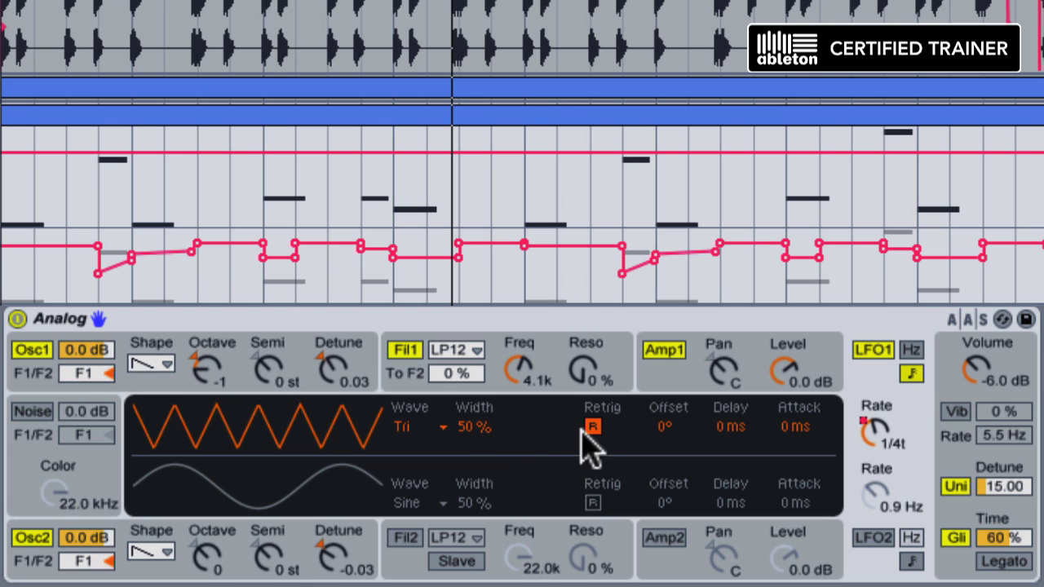
Step: Keep the LFO1 rate at 1/16d and set its phase offset to 180°
scroll(216, 453, "up", 4)
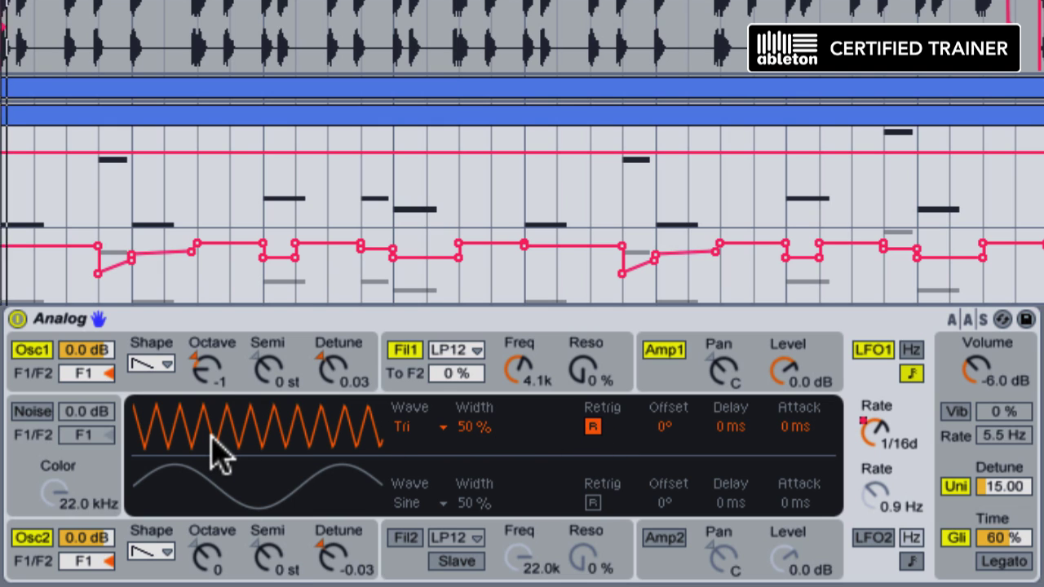
scroll(216, 453, "down", 6)
scroll(216, 453, "up", 4)
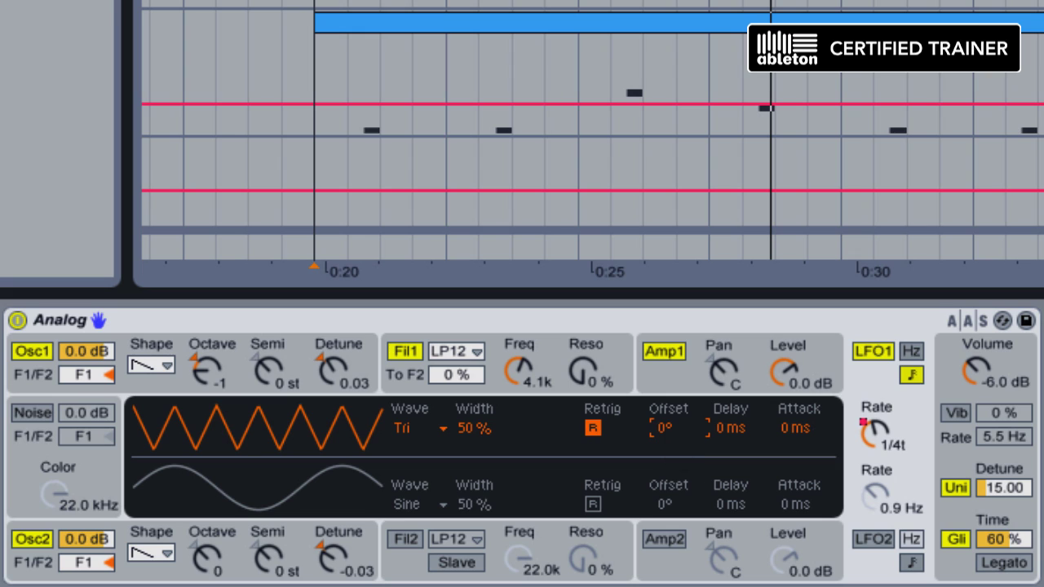
type("0")
key("Return")
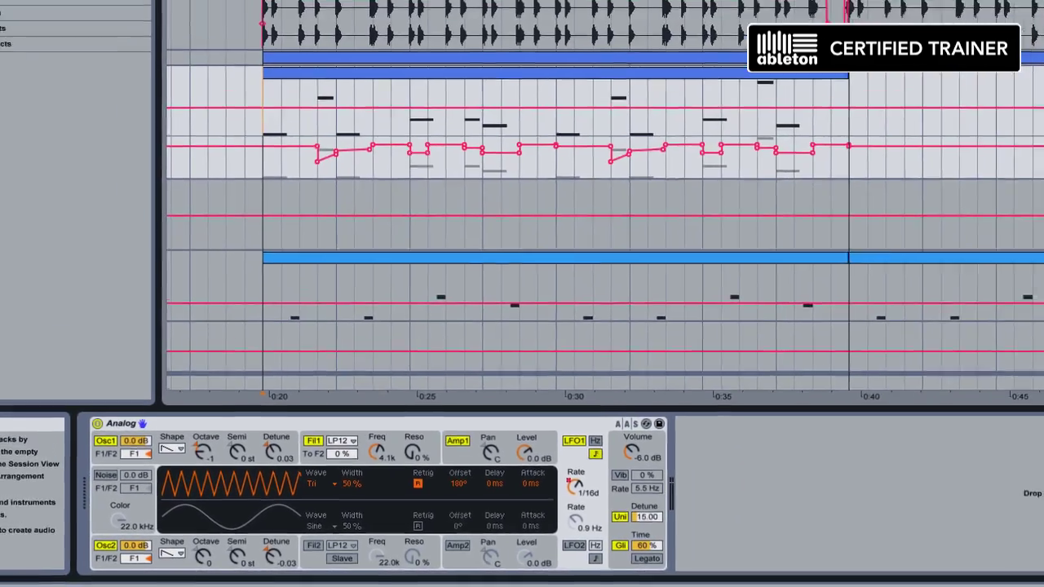
Step: Start arrangement playback and solo the Main Bass track
key("space")
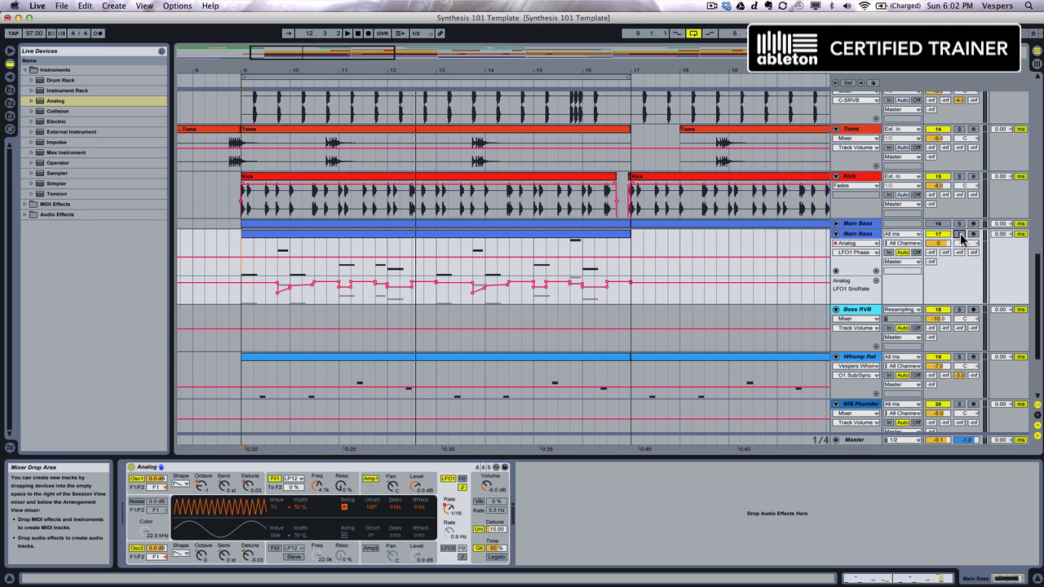
left_click(959, 234)
Step: Add EQ Eight from Audio Effects to the Main Bass track, right after Analog
left_click(457, 261)
left_click(57, 214)
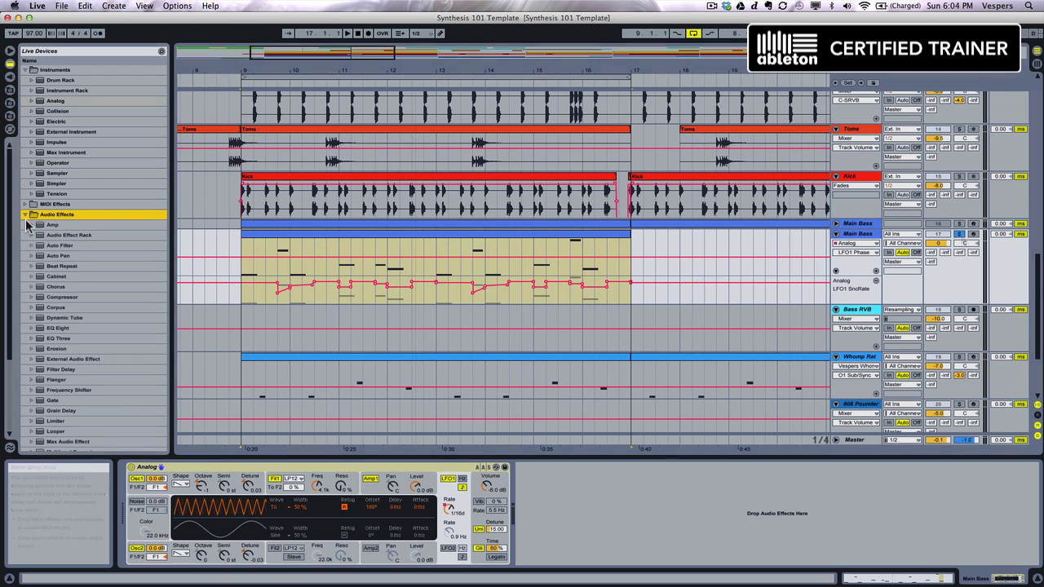
scroll(64, 303, "down", 3)
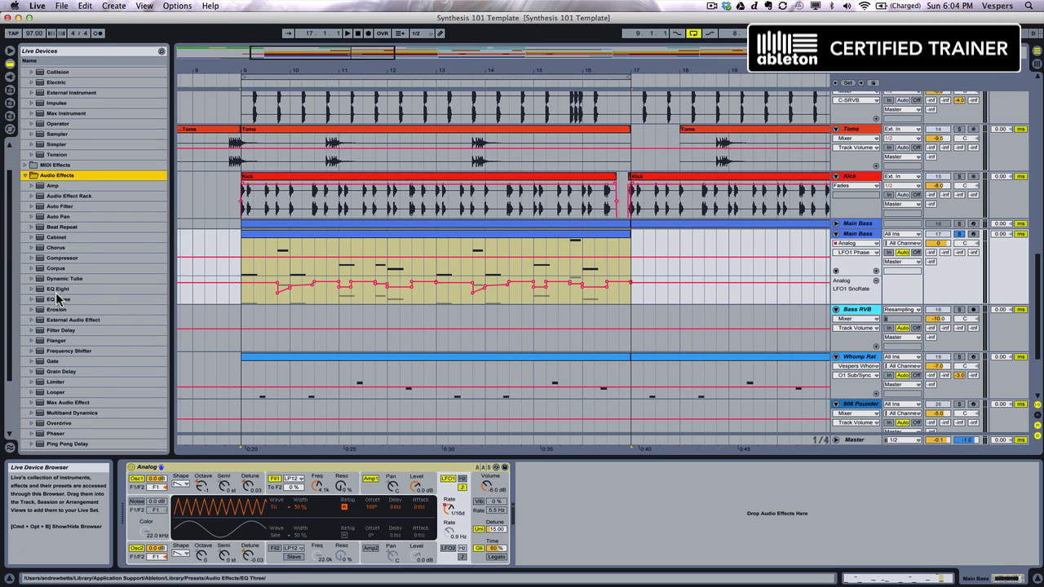
left_click(39, 289)
left_click_drag(39, 288, 547, 519)
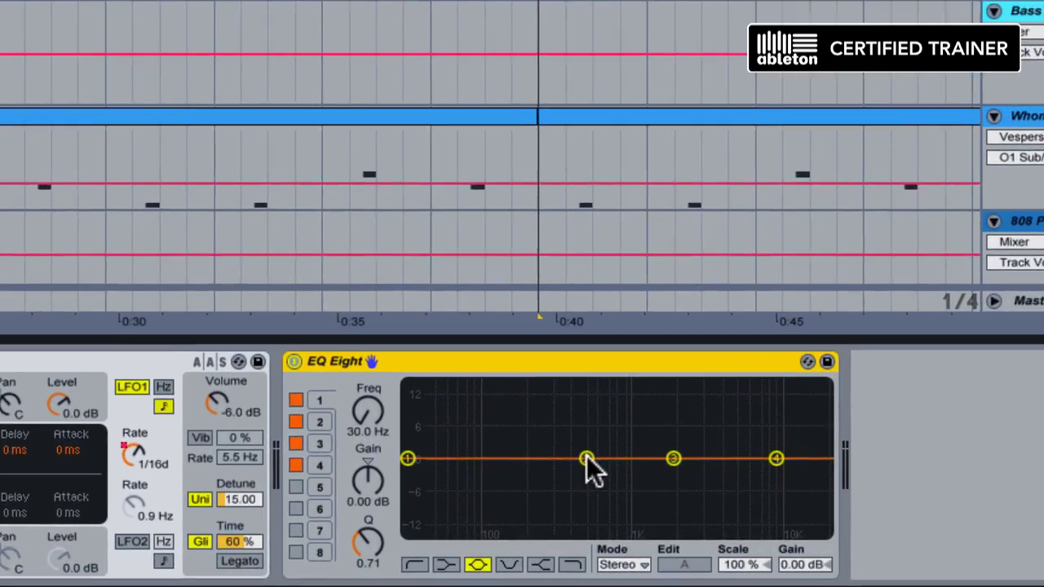
Step: Set EQ band 2 to an 800 Hz dip of -5 dB
left_click(631, 493)
left_click(298, 423)
type("800")
key("Return")
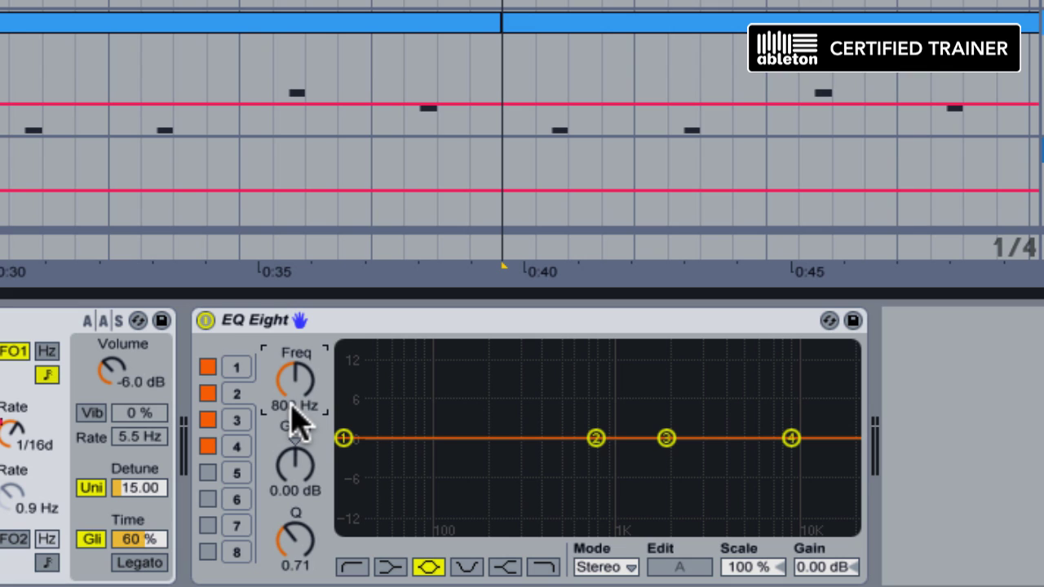
left_click(287, 494)
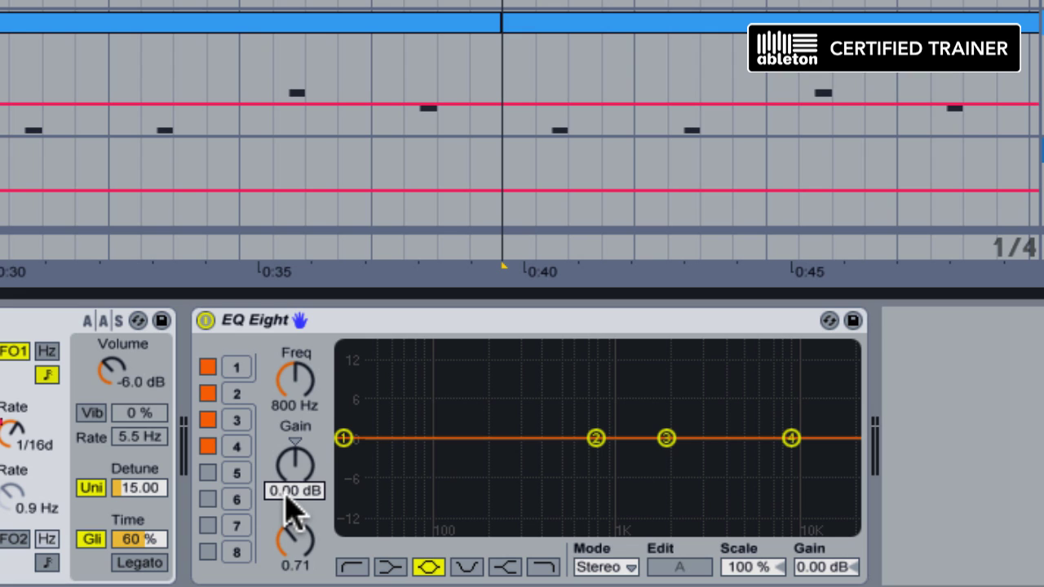
type("-5")
key("Return")
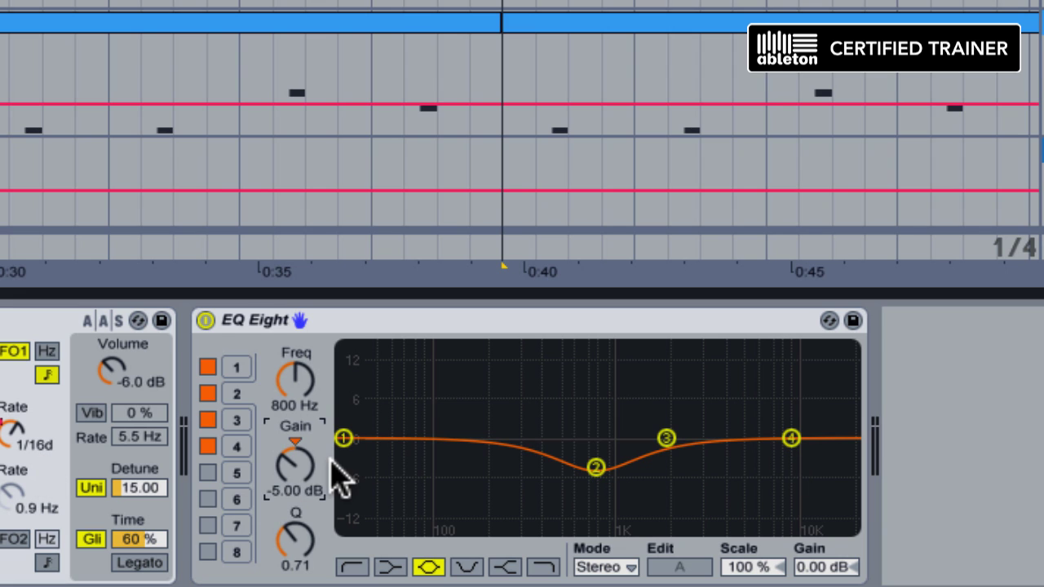
Step: Make band 4 a 12.0 kHz high shelf at -6 dB, then bypass EQ Eight to compare
left_click(792, 441)
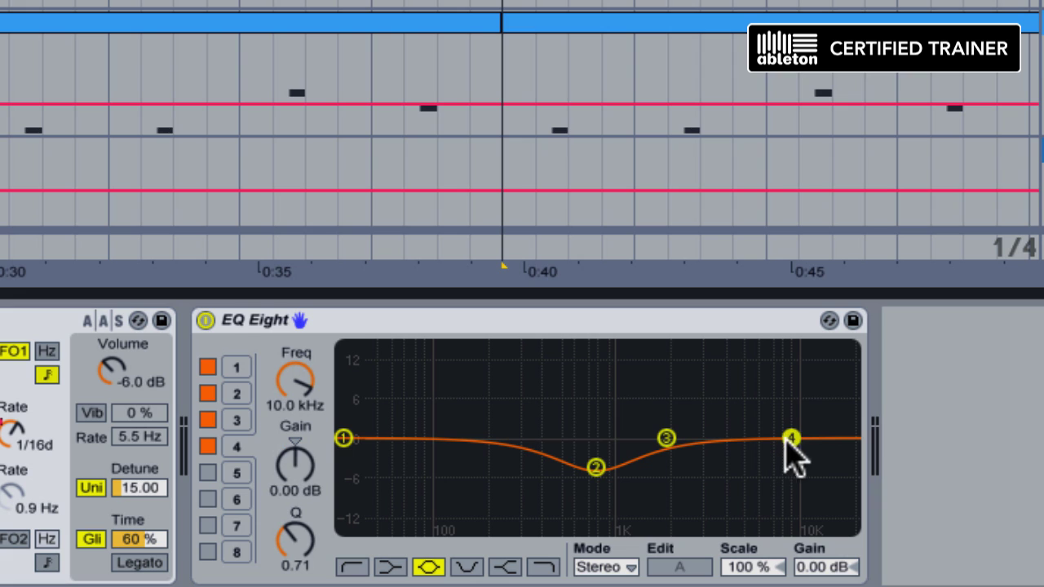
left_click(506, 569)
left_click(296, 406)
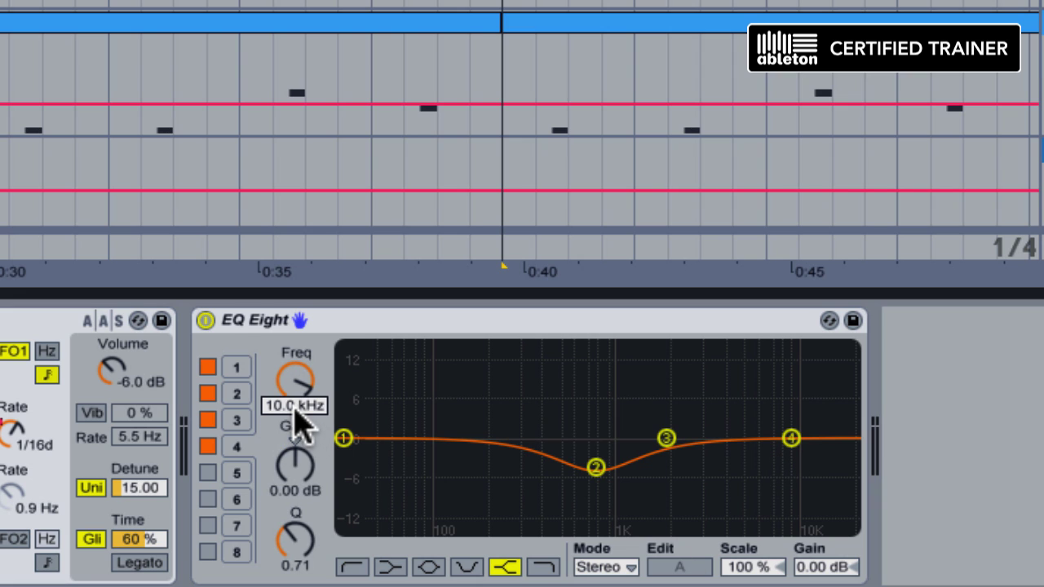
type("12000")
key("Return")
left_click(298, 490)
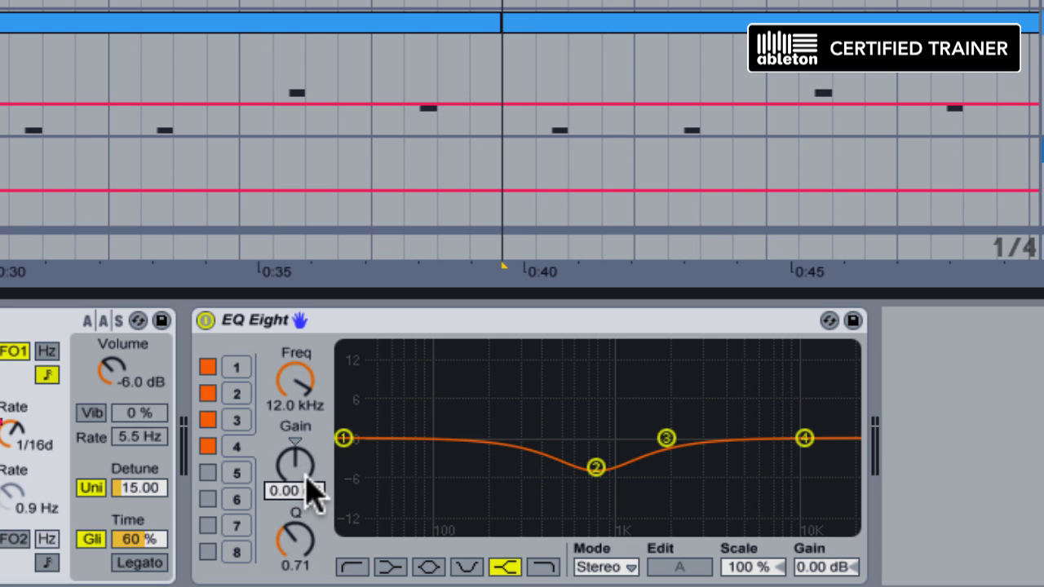
type("-6")
key("Return")
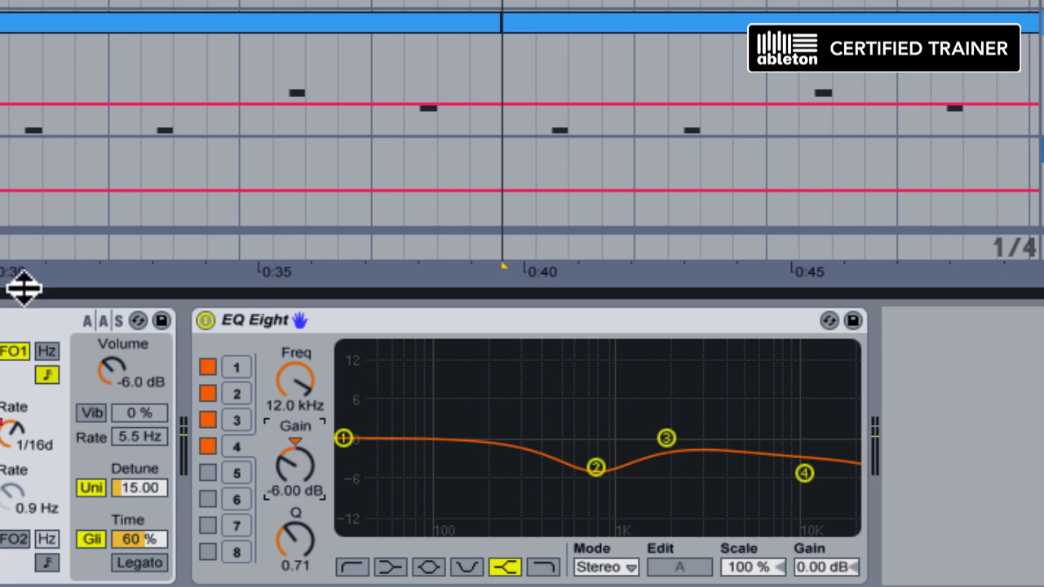
left_click(205, 320)
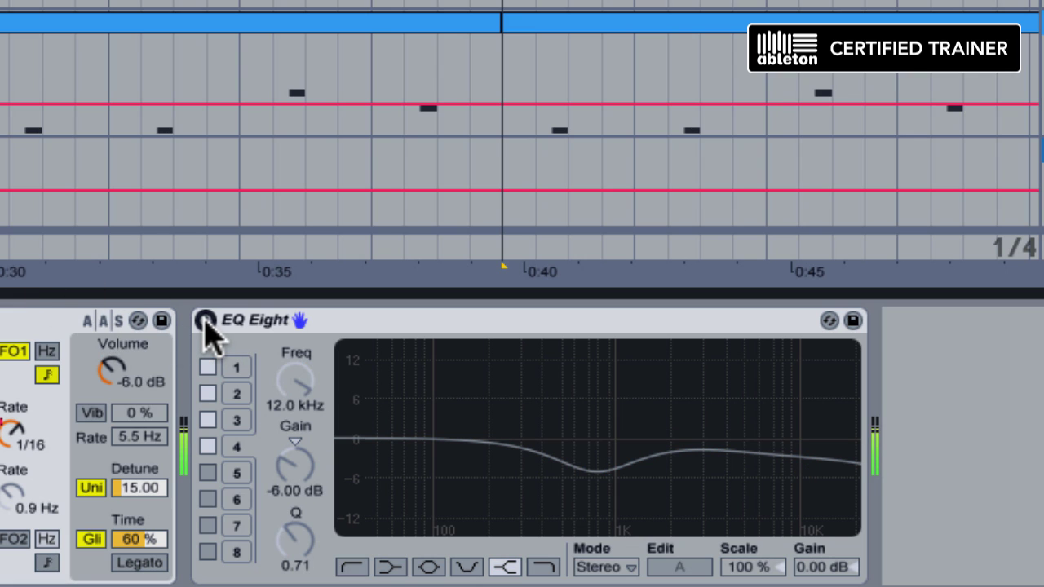
Step: Re-enable EQ Eight and load Chorus after it on the Main Bass track
left_click(204, 321)
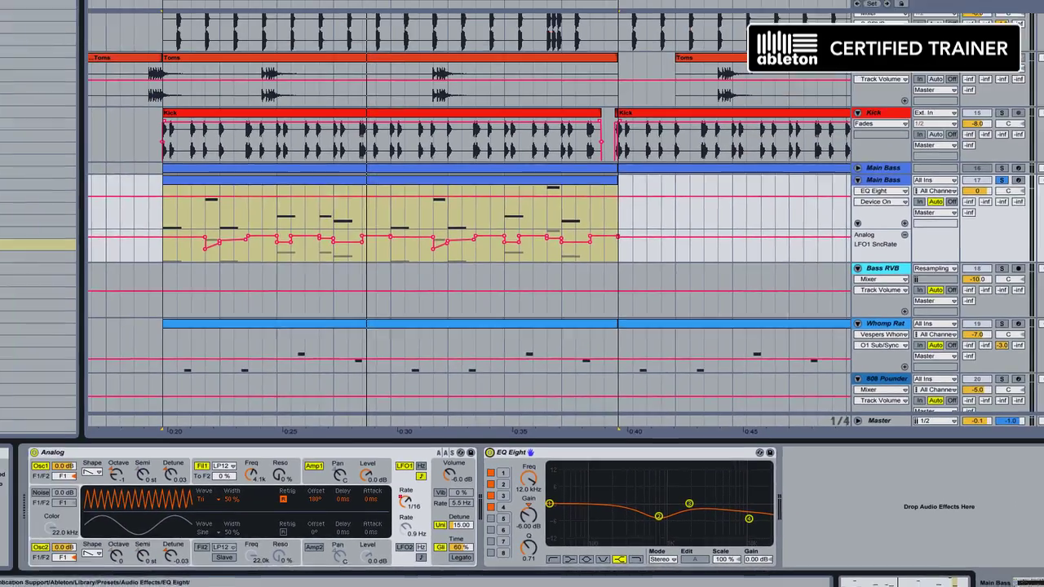
left_click(38, 248)
double_click(39, 248)
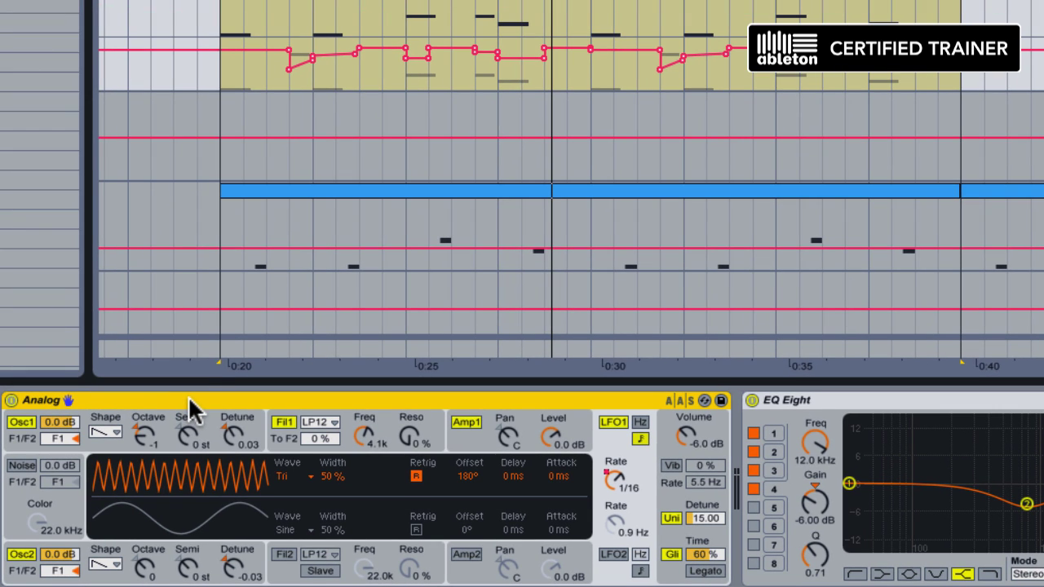
Step: Group Analog into an Instrument Rack, show its chain list, and add a second Analog chain
right_click(189, 399)
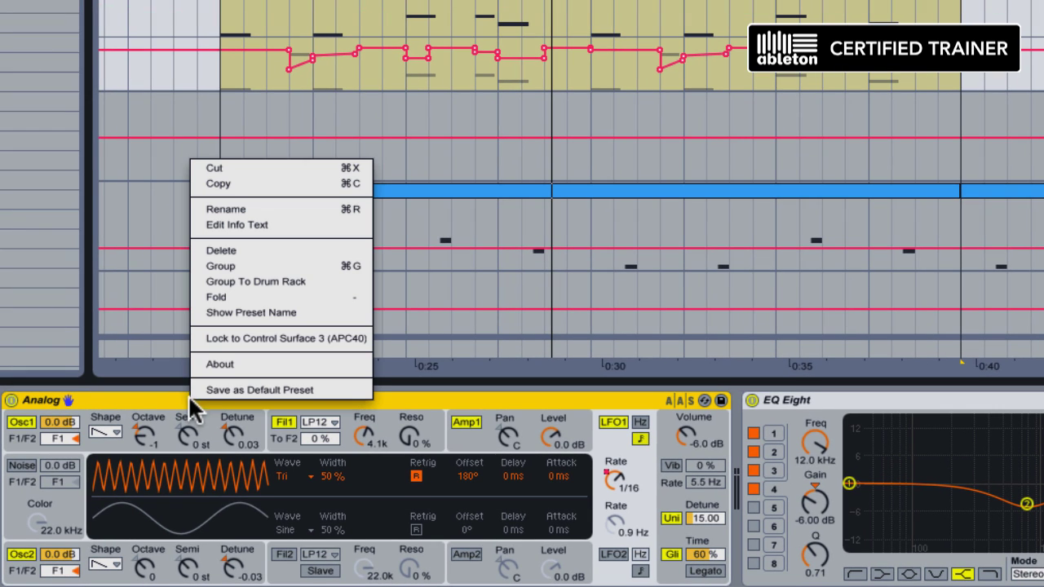
left_click(250, 264)
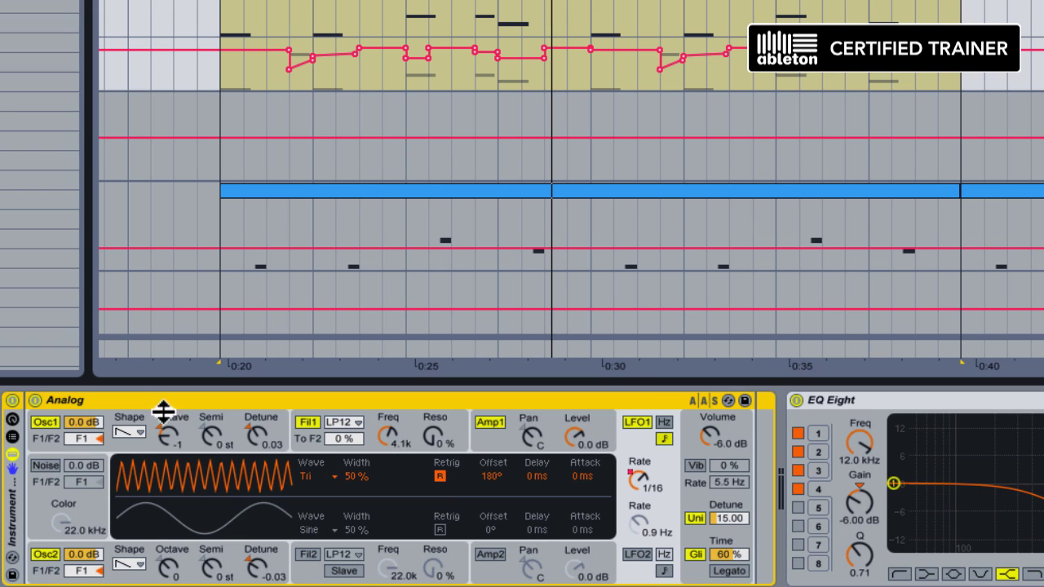
left_click(12, 437)
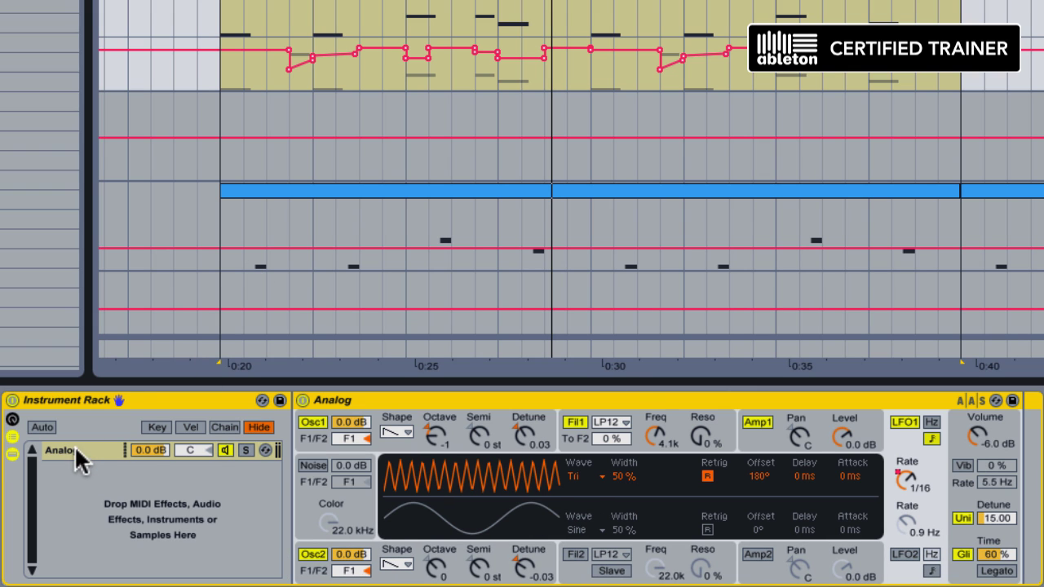
left_click(74, 445)
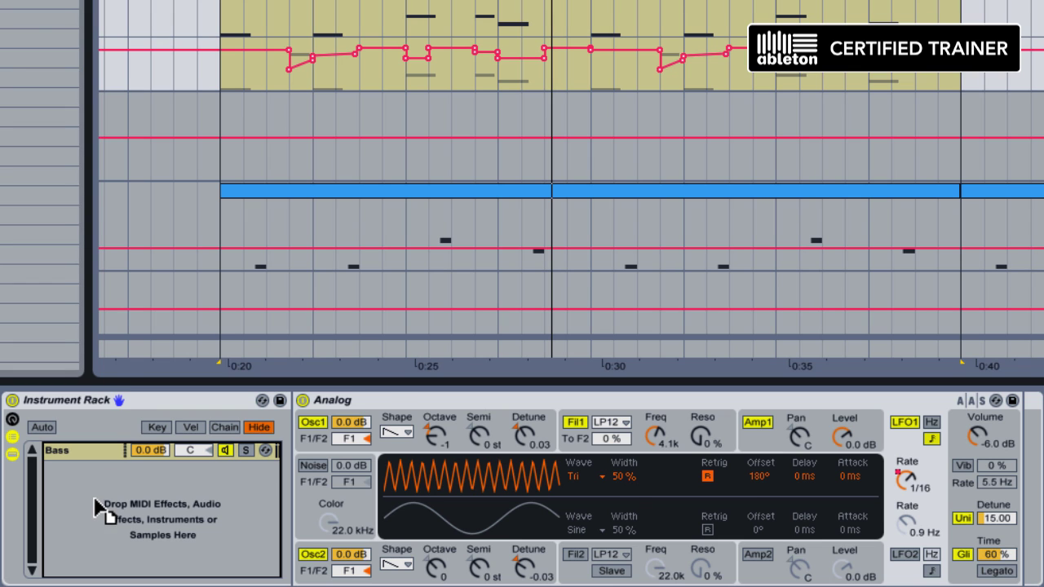
left_click(85, 475)
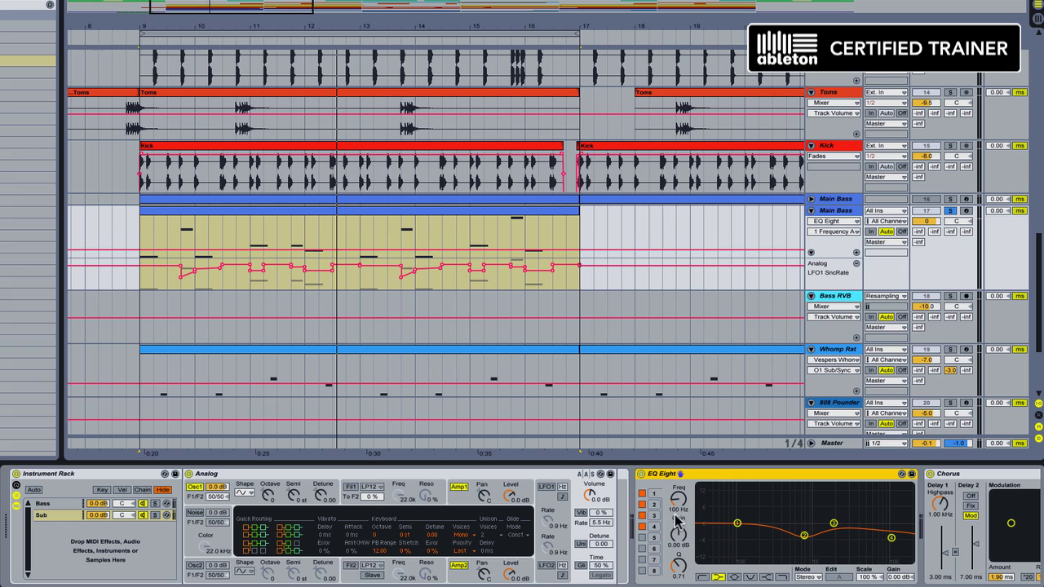
Step: Make EQ Eight's first band a low cut at 150 Hz
left_click(676, 514)
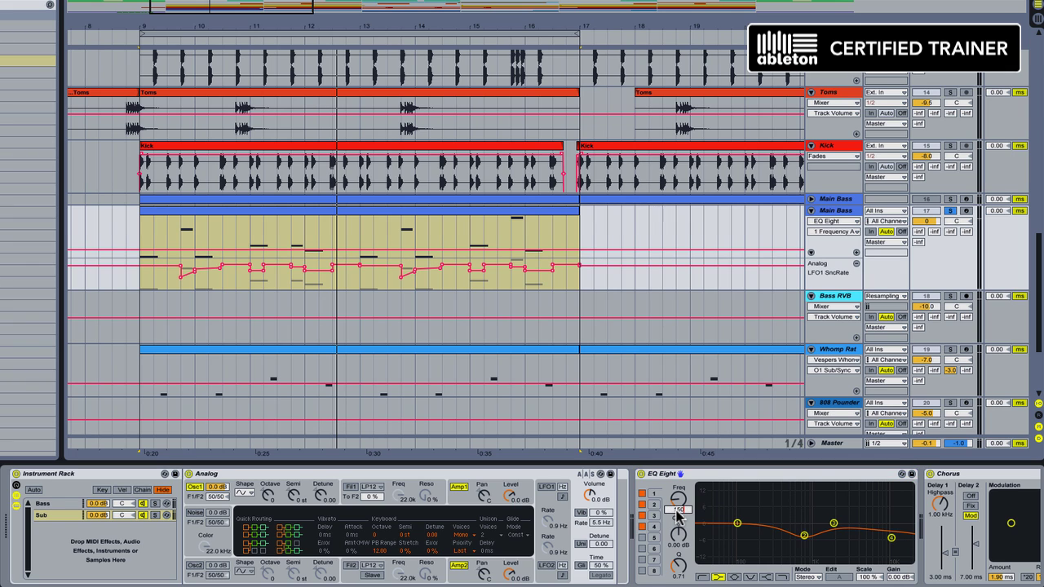
type("150")
key("Return")
left_click(702, 577)
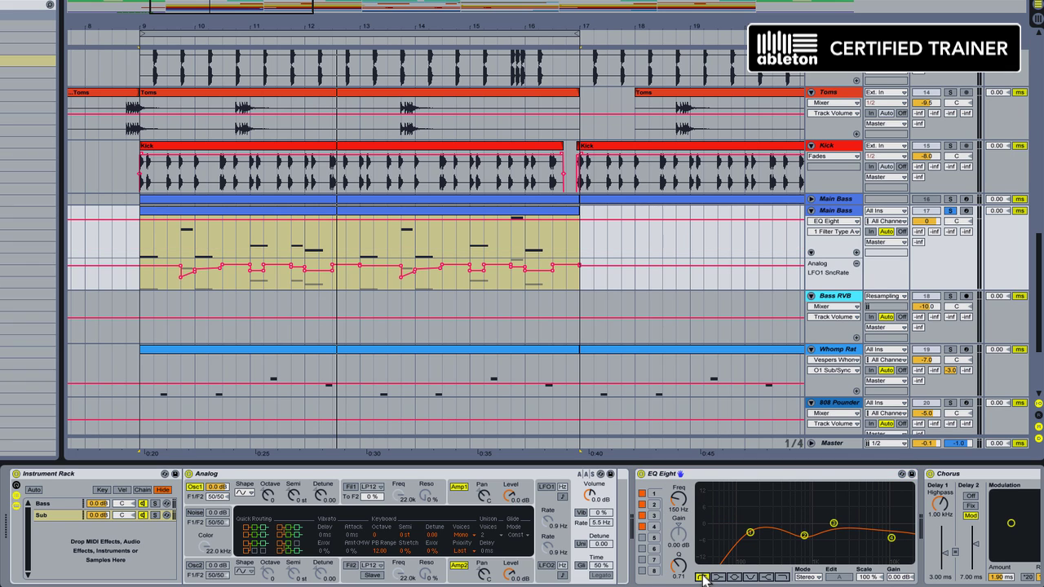
Step: Move the EQ Eight to sit after Analog in the Bass chain and show Analog's settings
scroll(745, 531, "right", 3)
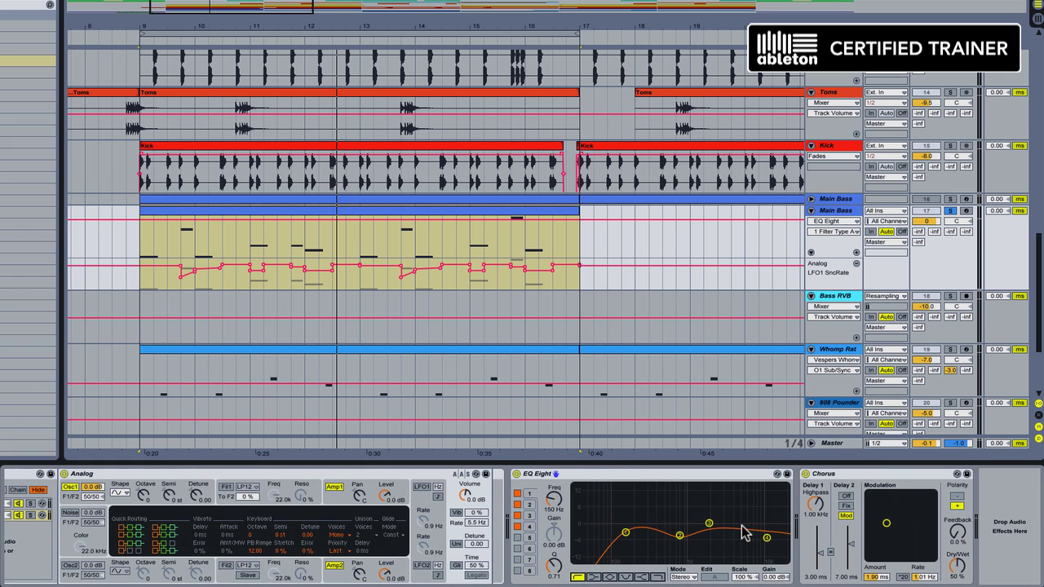
left_click_drag(664, 478, 492, 495)
left_click(28, 516)
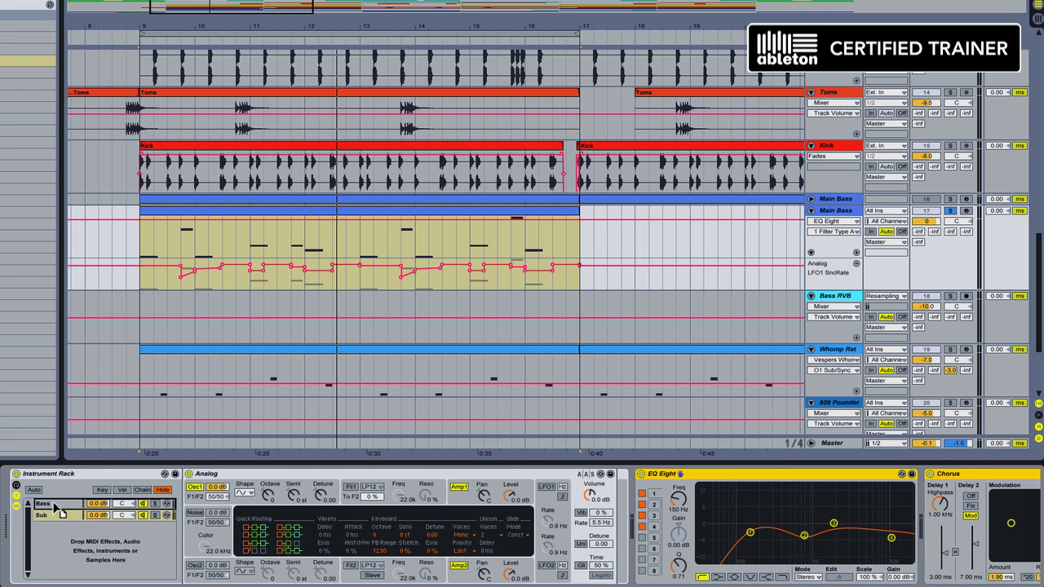
left_click(55, 509)
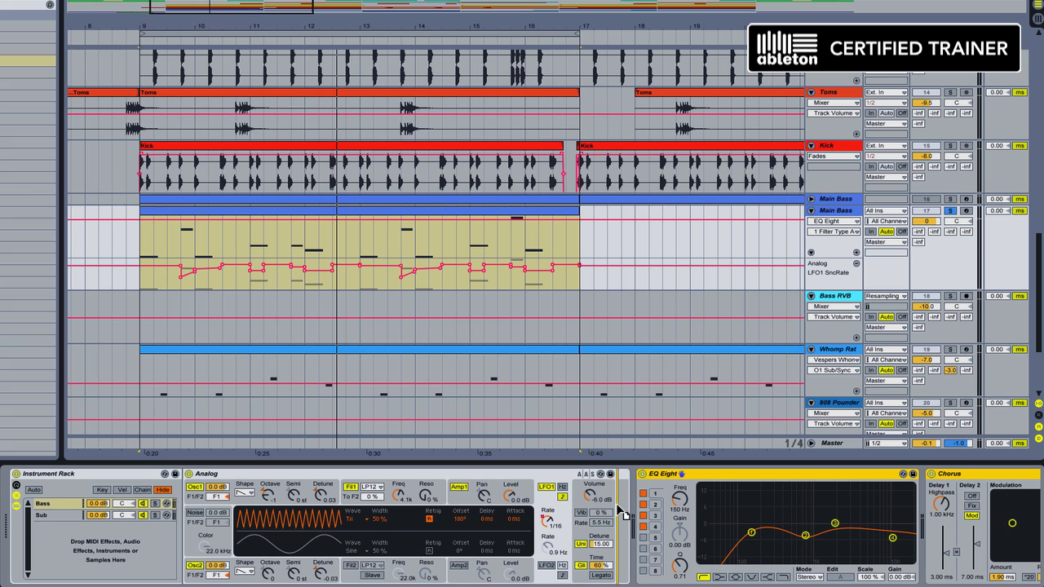
scroll(619, 512, "right", 2)
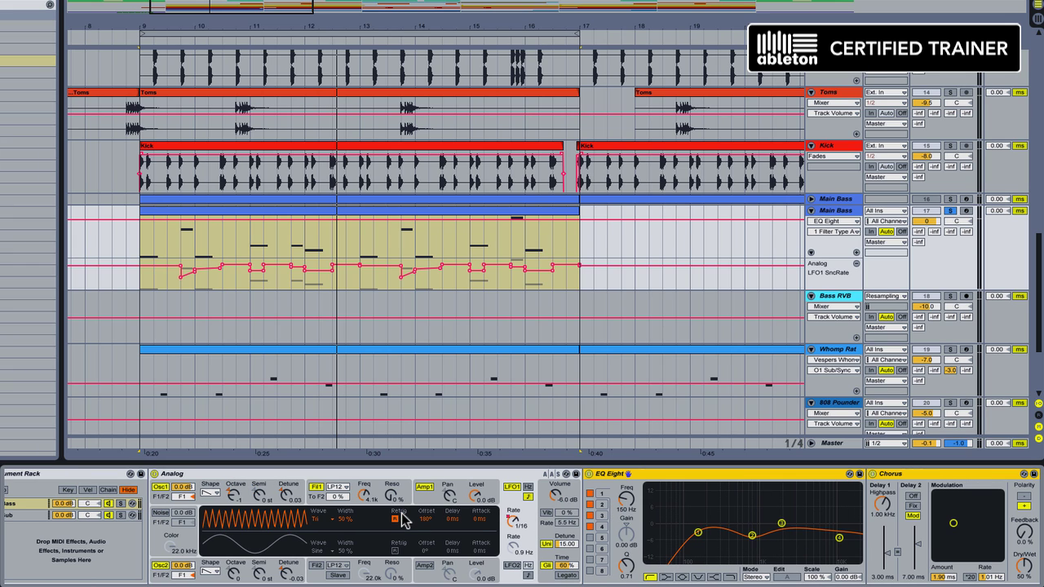
Step: On the Sub chain's Analog, use single-oscillator routing, turn Fil1 off, and set Osc1 octave to -1
left_click(16, 516)
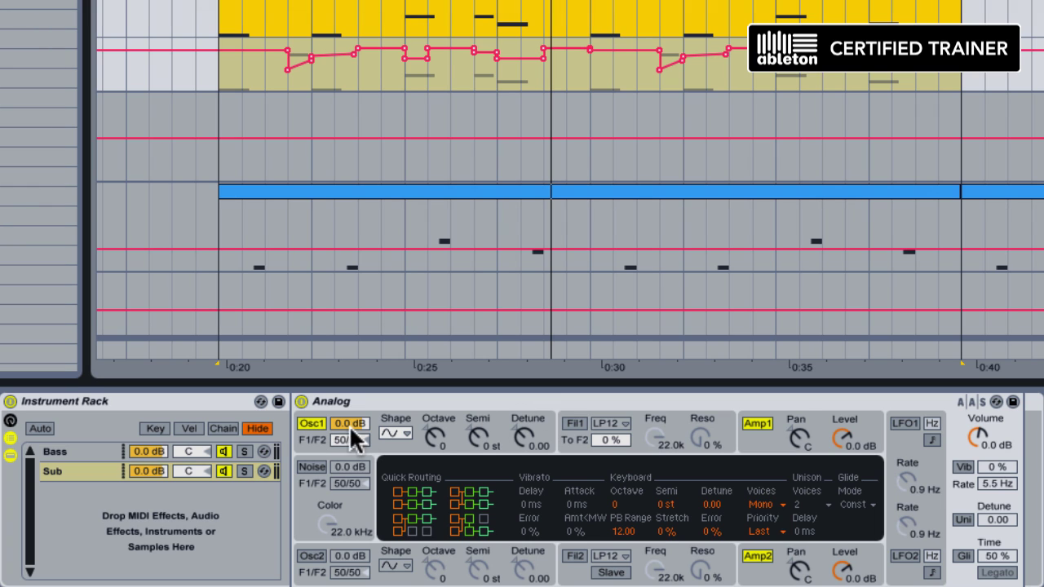
left_click(401, 526)
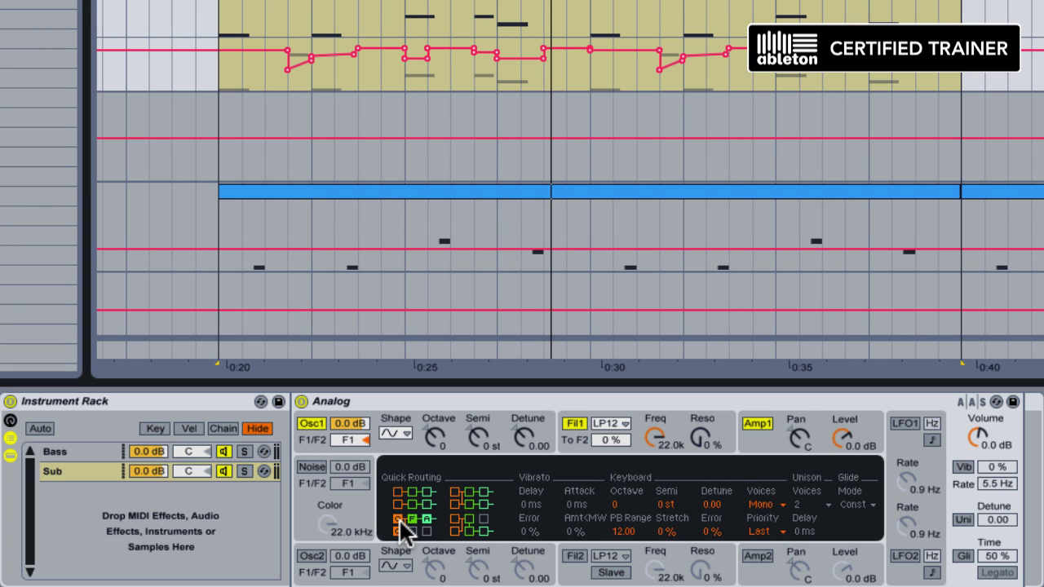
left_click(575, 425)
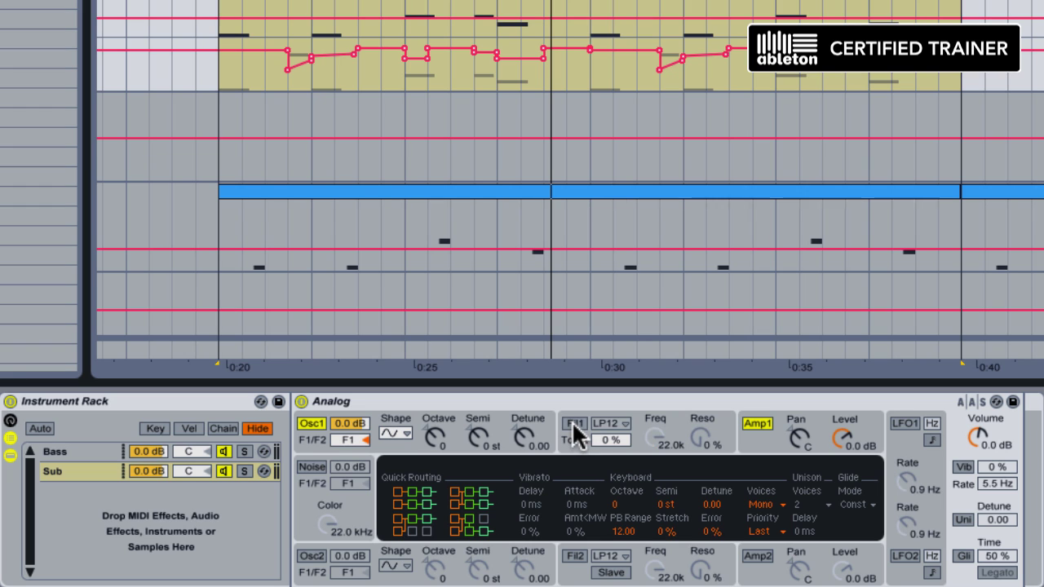
left_click(436, 441)
key("Down")
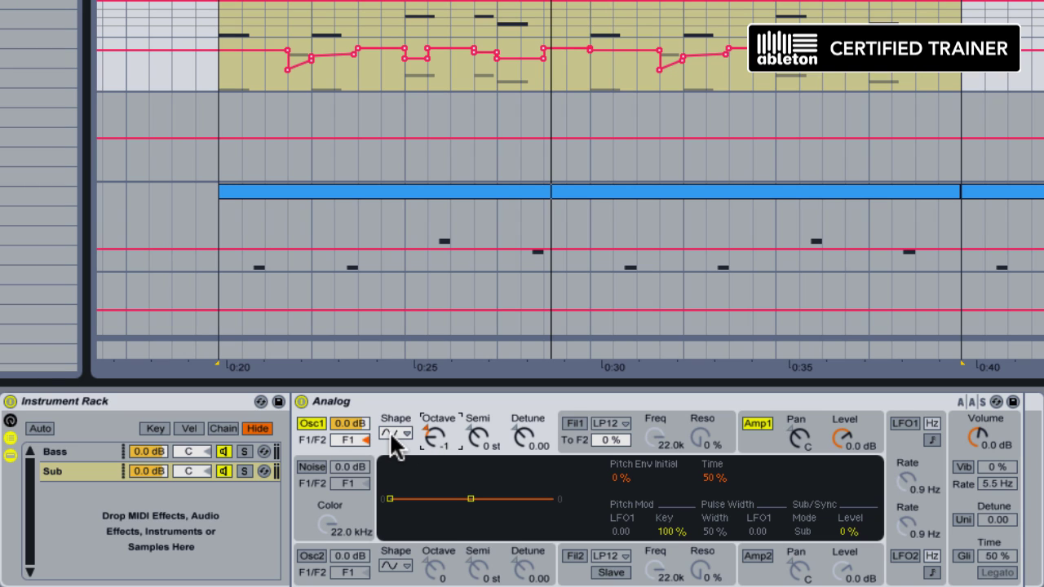
Step: Give the amp envelope a 150 ms linear attack and 20 ms release
left_click(760, 440)
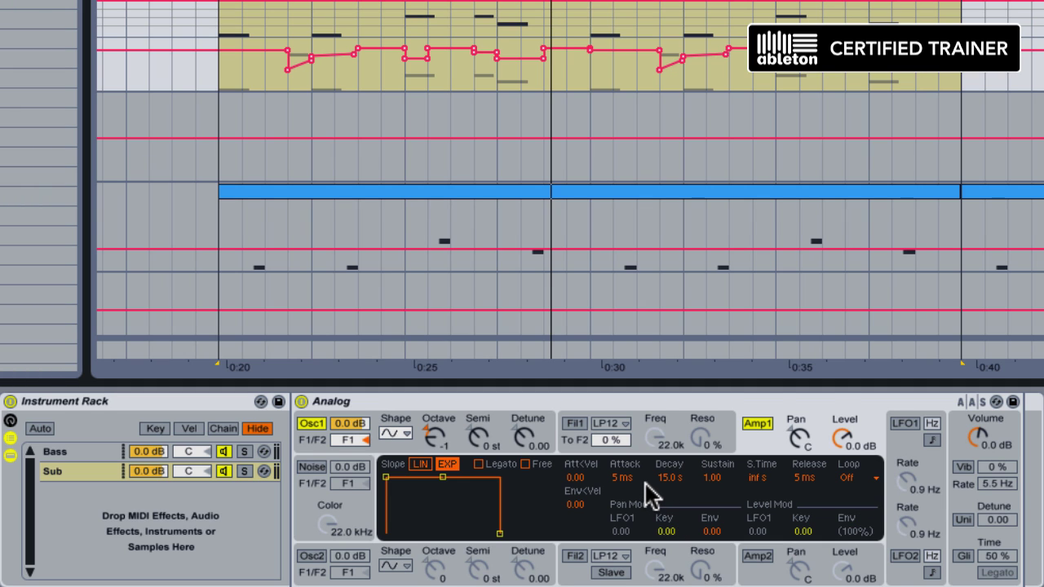
left_click(619, 480)
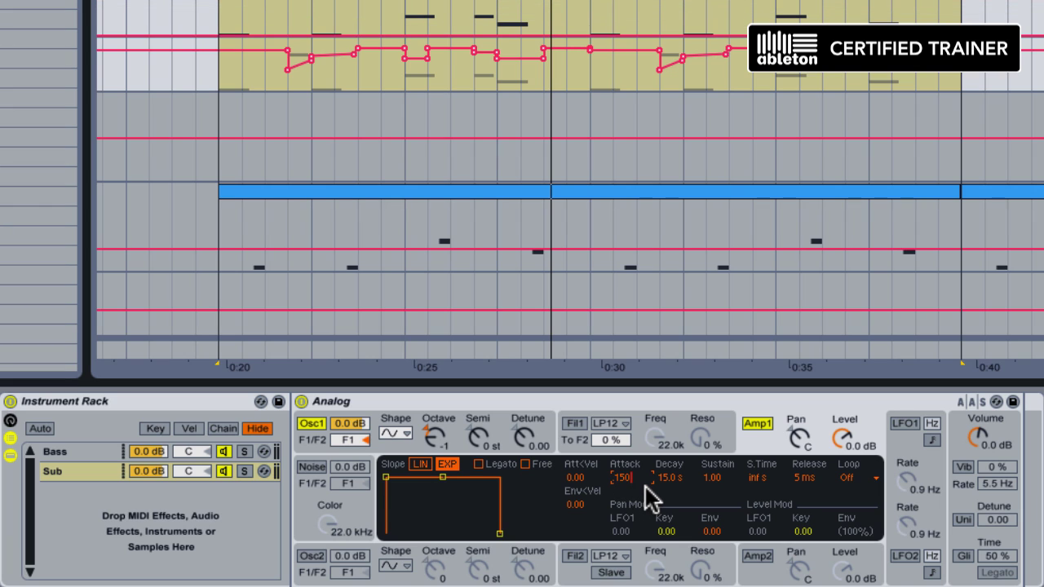
type("150")
key("Return")
left_click(423, 465)
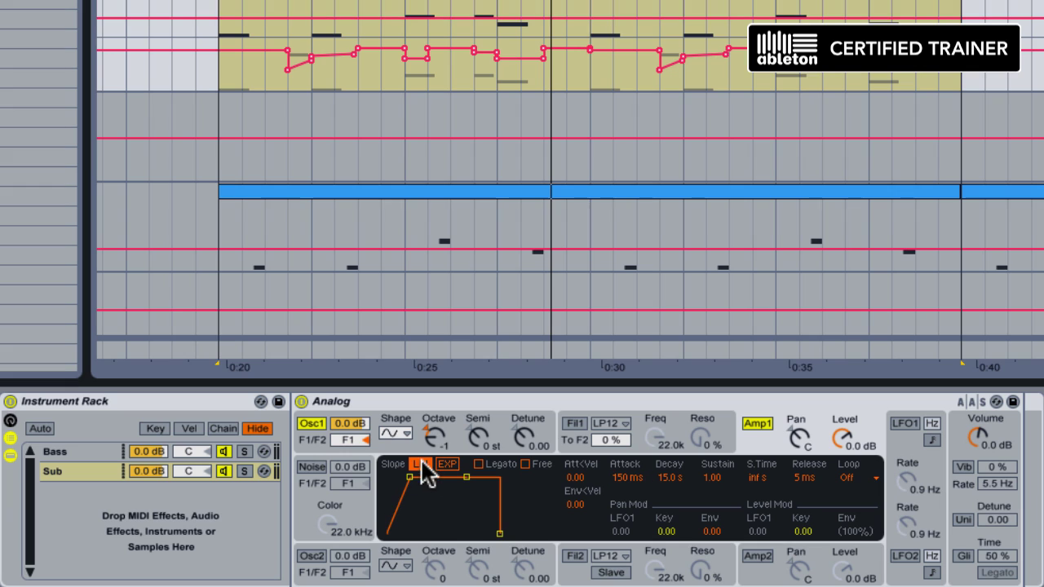
left_click(806, 480)
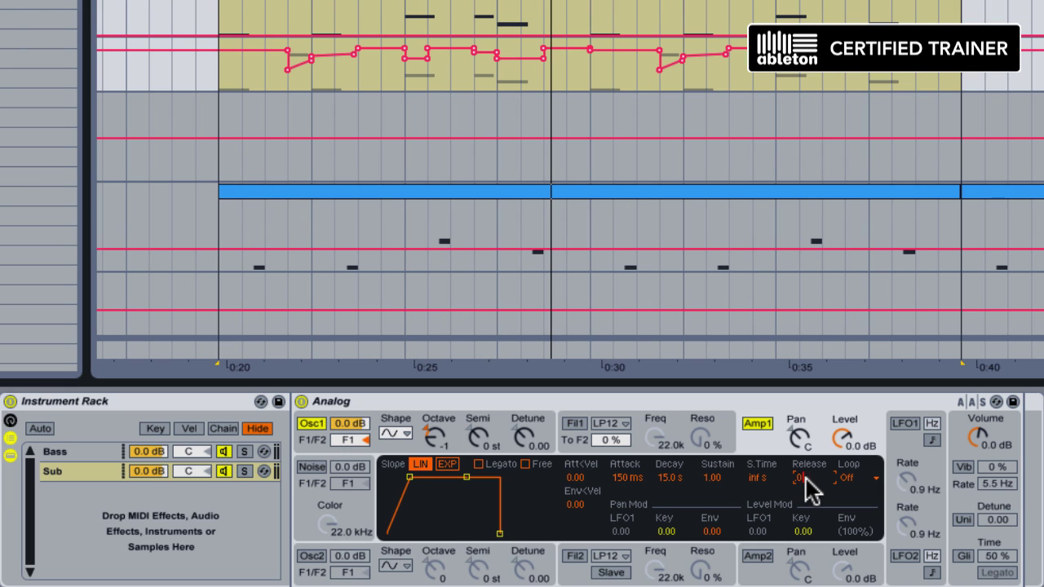
type("20")
key("Return")
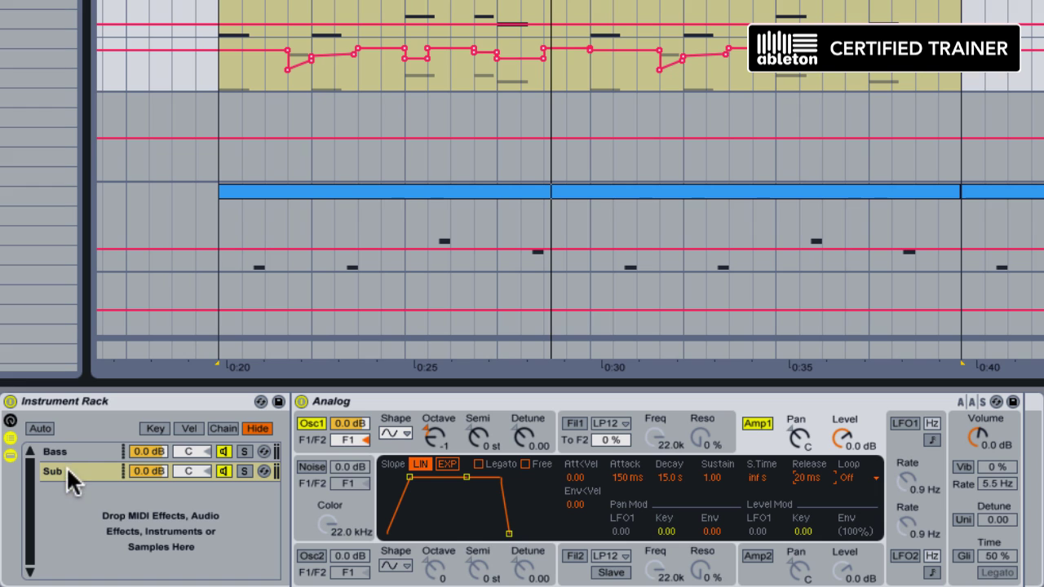
Step: Set the Bass and Sub chain volumes to -3.0 dB and play the bass clip
left_click(145, 448)
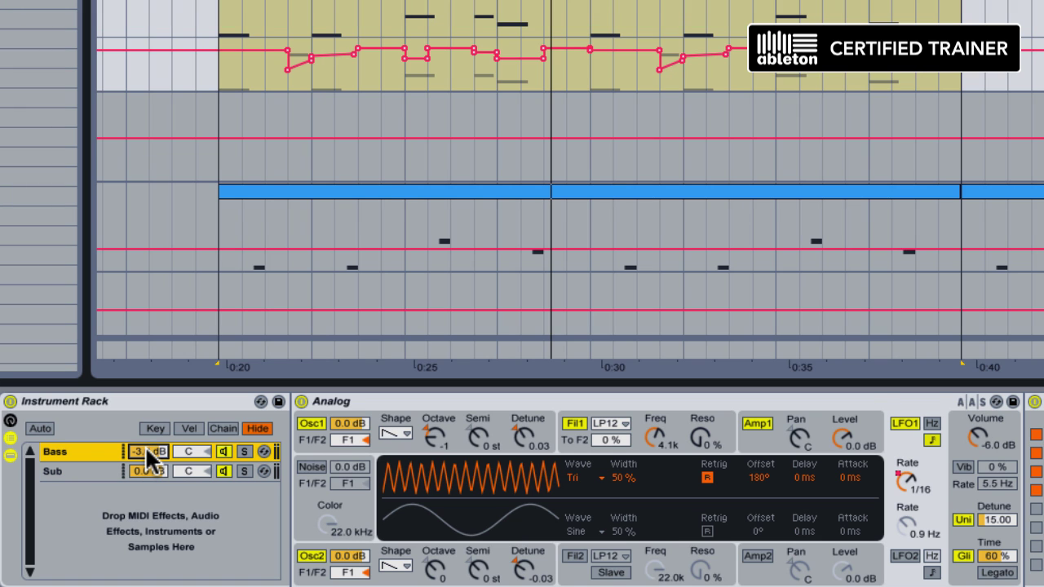
left_click(145, 470)
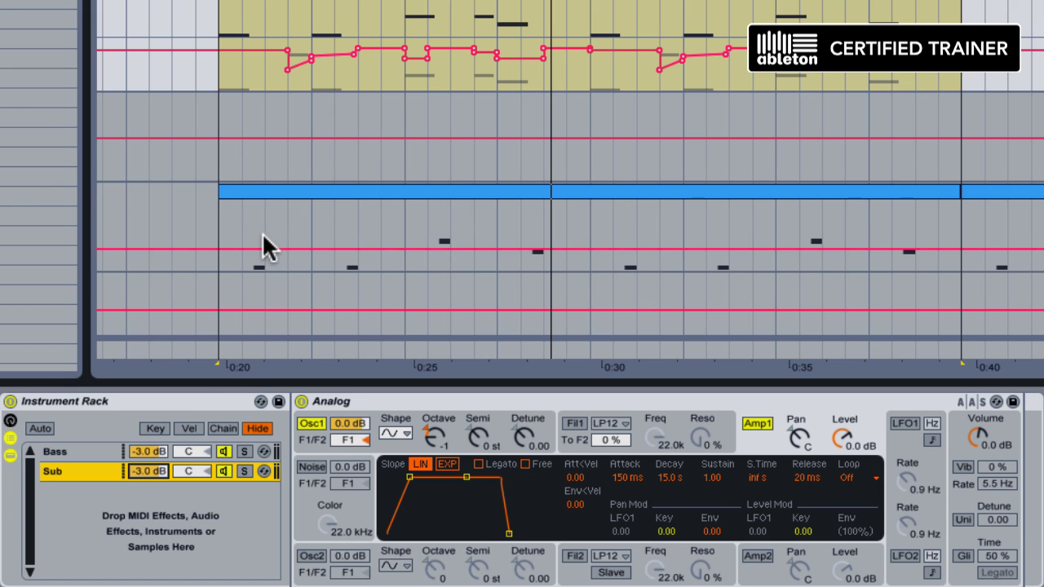
left_click(227, 31)
key("space")
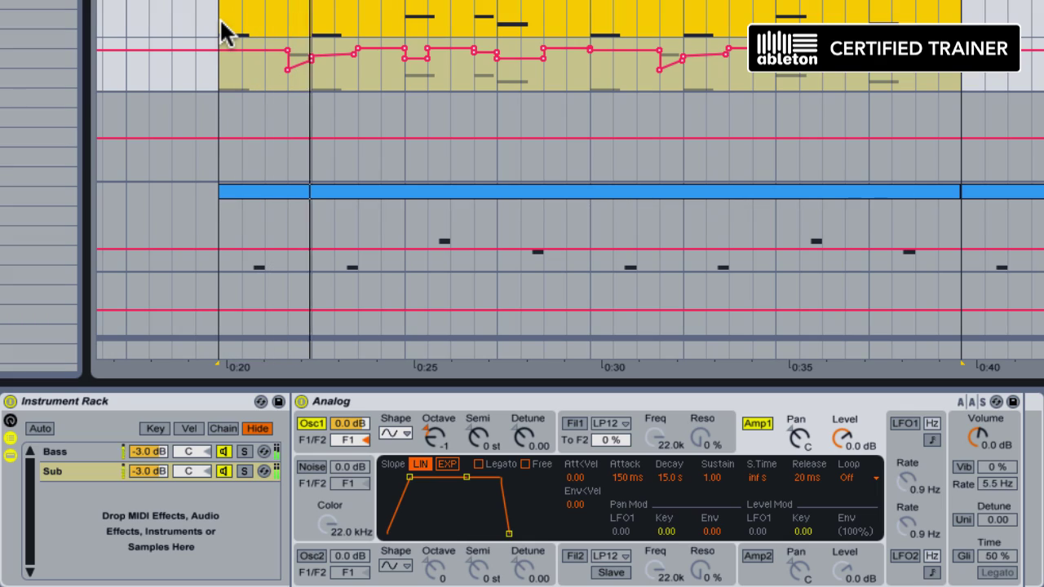
Step: Add EQ Eight after the Sub chain's Analog, with band 4 as a 150 Hz low-pass
left_click(66, 470)
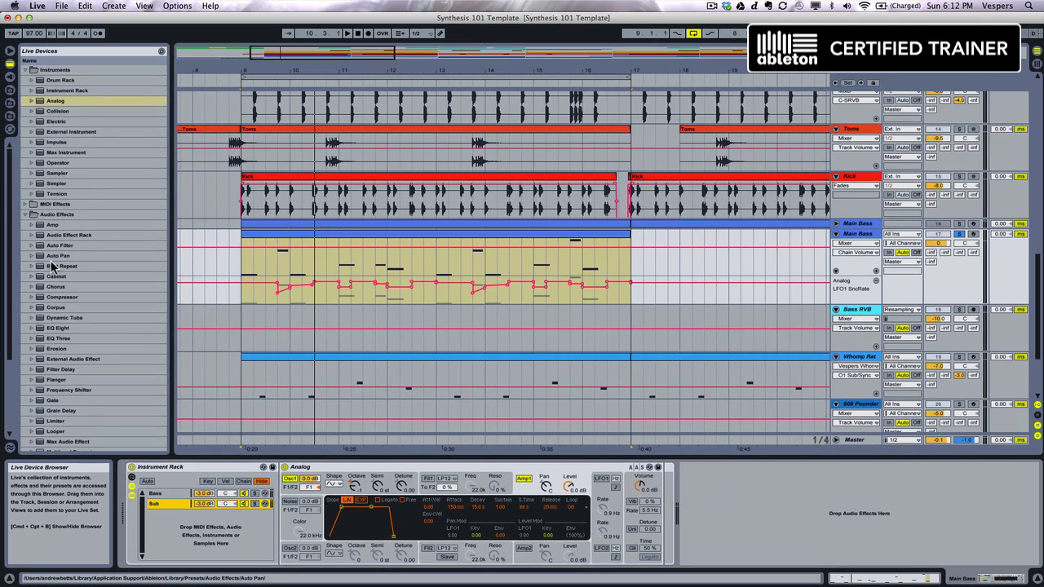
scroll(47, 255, "down", 3)
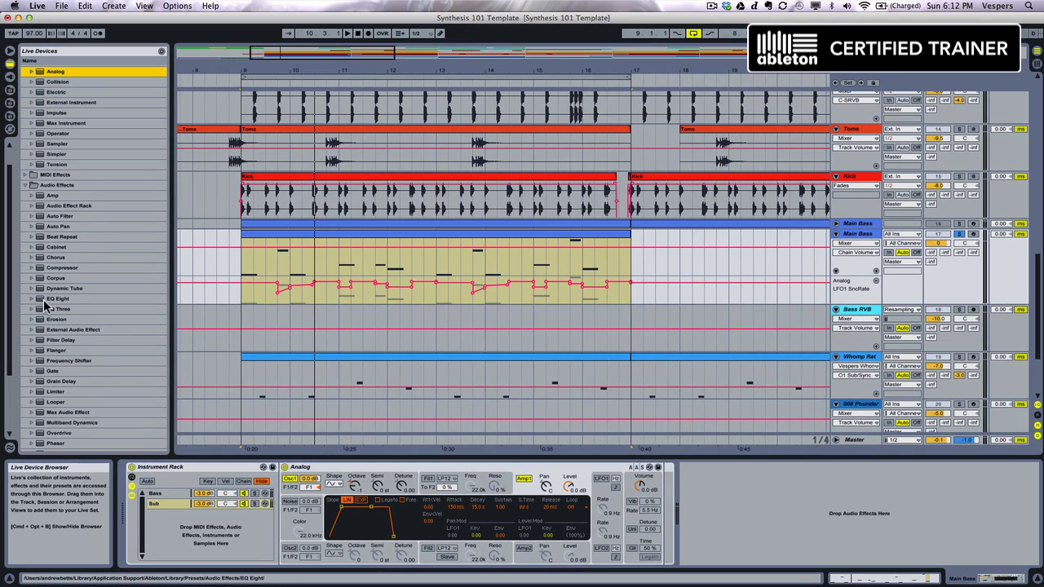
left_click_drag(46, 300, 660, 492)
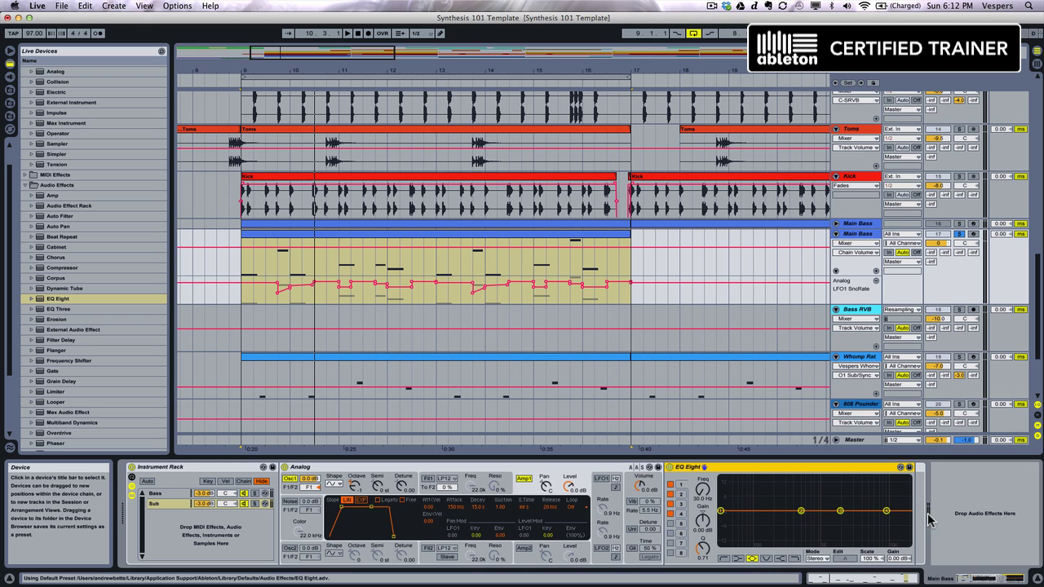
left_click(795, 559)
left_click(699, 500)
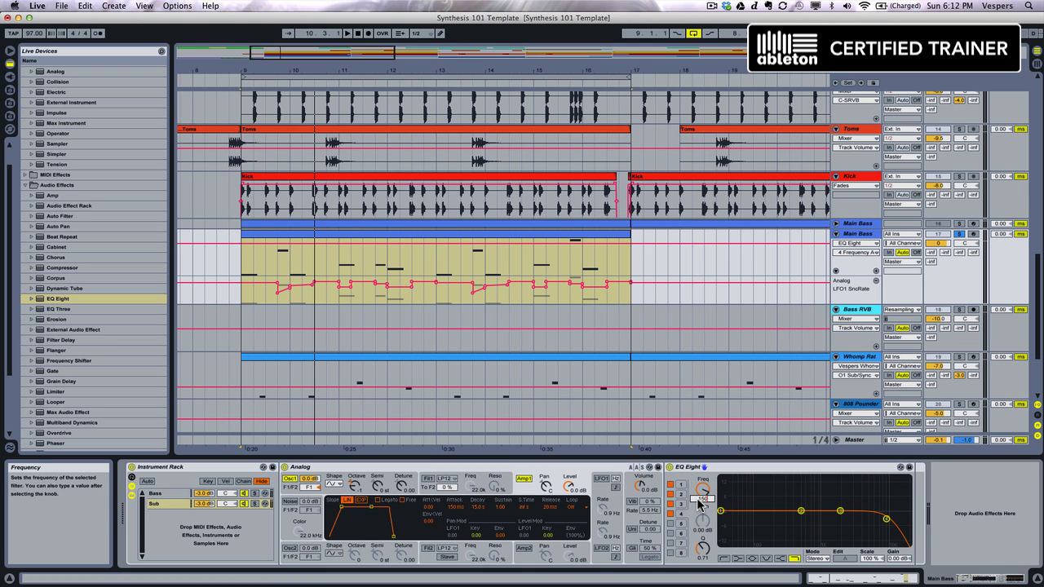
key("Return")
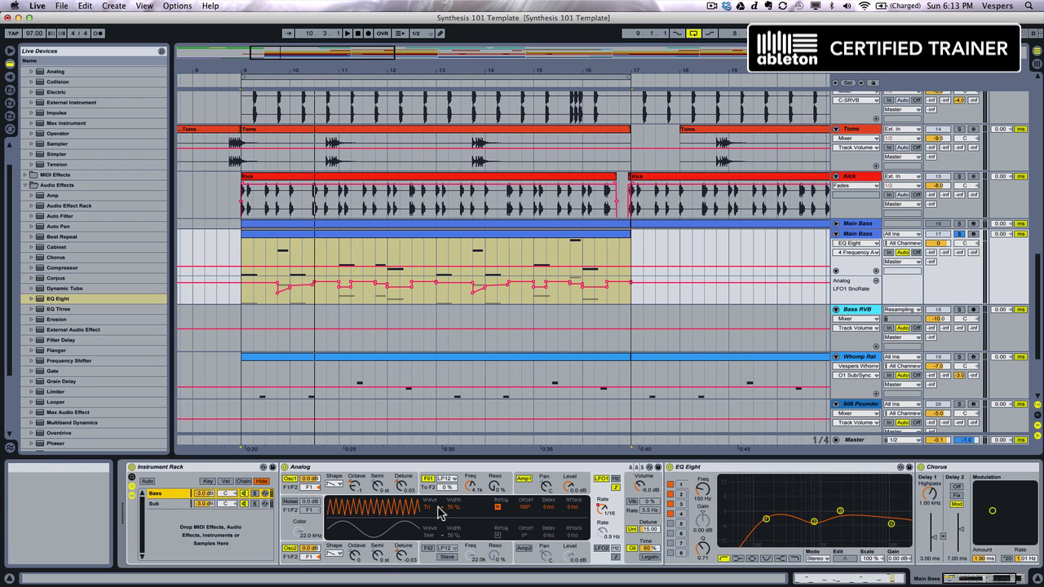
Step: Lower the Bass chain Chorus's Dry/Wet from 50% to 40%
scroll(466, 517, "right", 3)
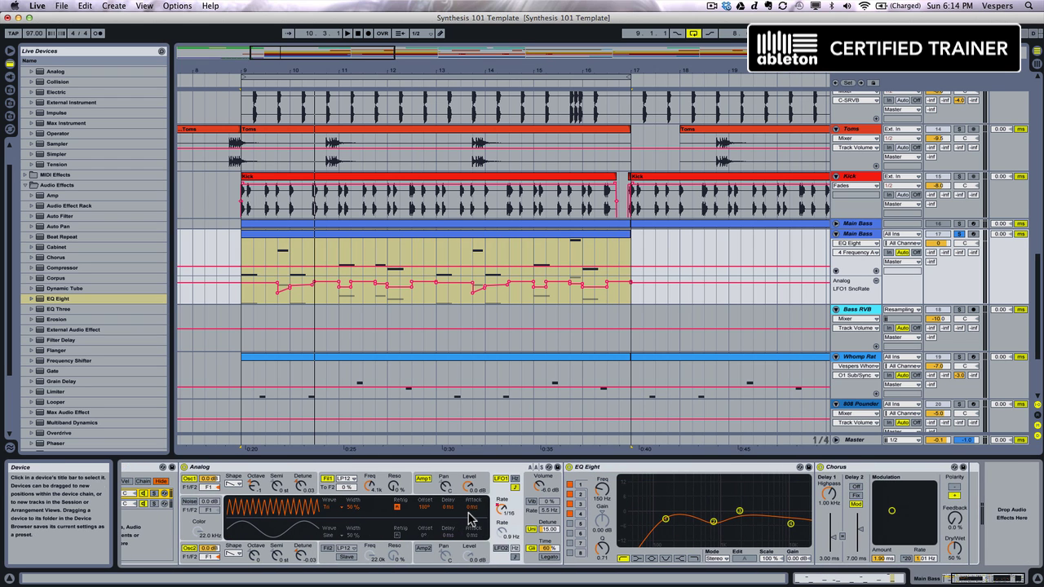
left_click(940, 551)
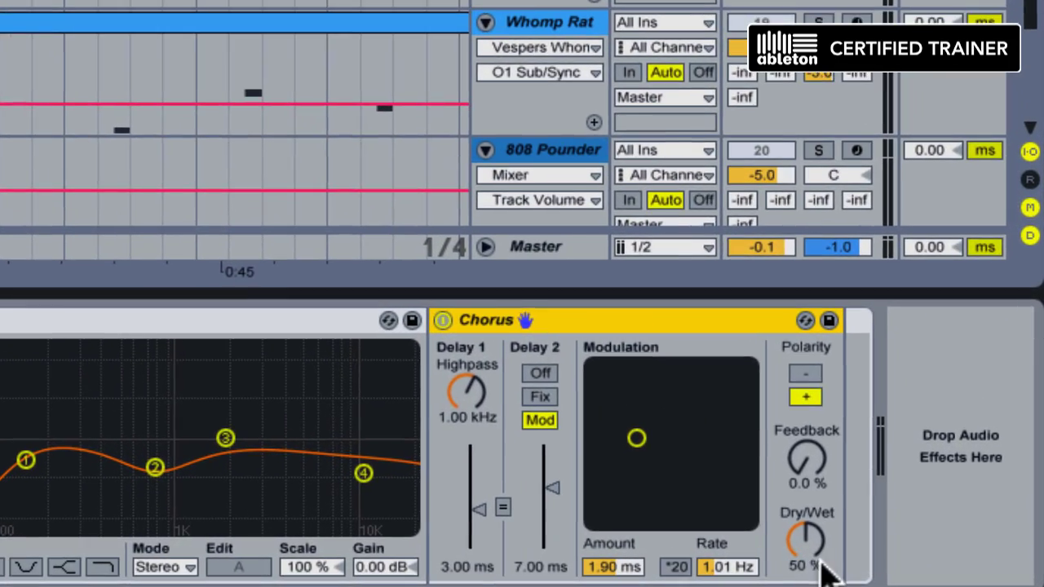
left_click_drag(876, 544, 876, 548)
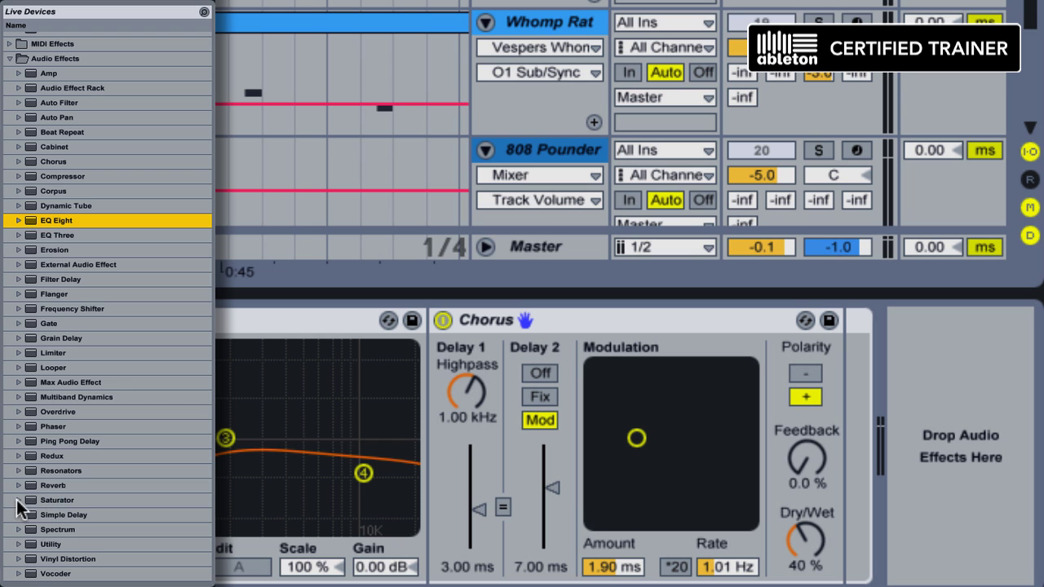
Step: Insert the A Bit Warmer Saturator after Chorus with output -6 dB and an Analog Clip curve
left_click(17, 500)
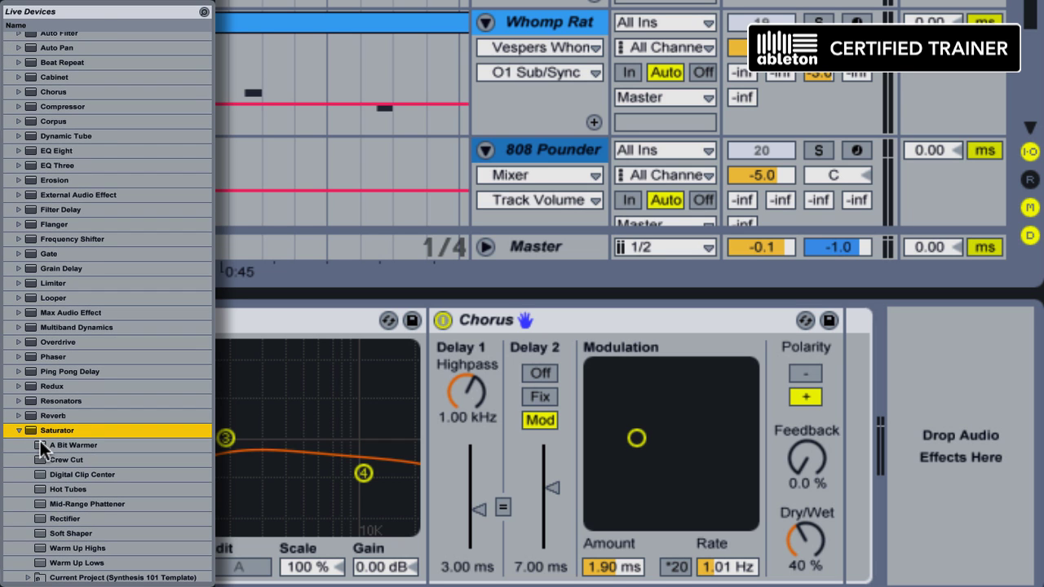
left_click_drag(43, 449, 835, 400)
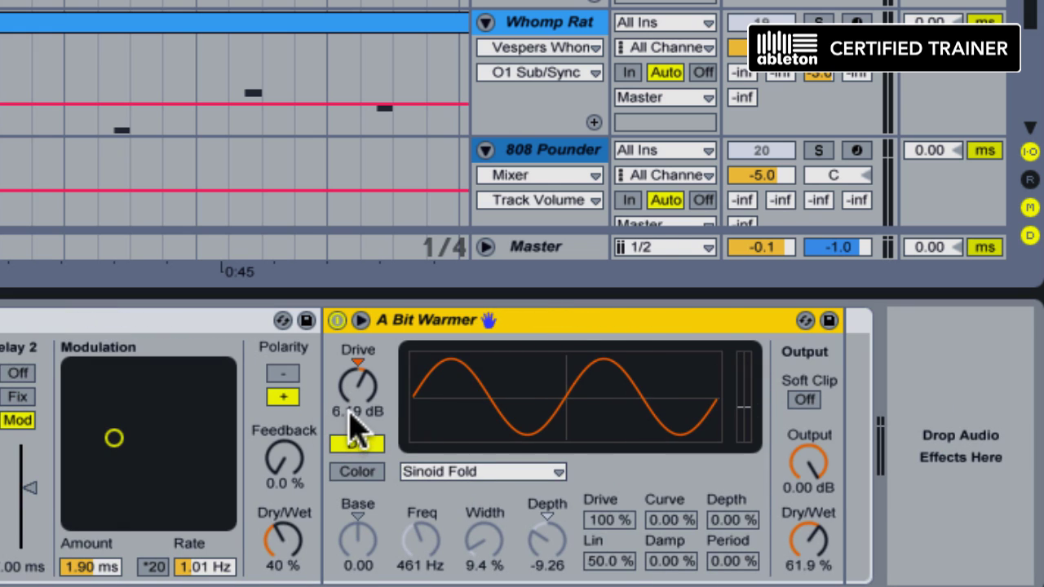
left_click_drag(816, 473, 816, 515)
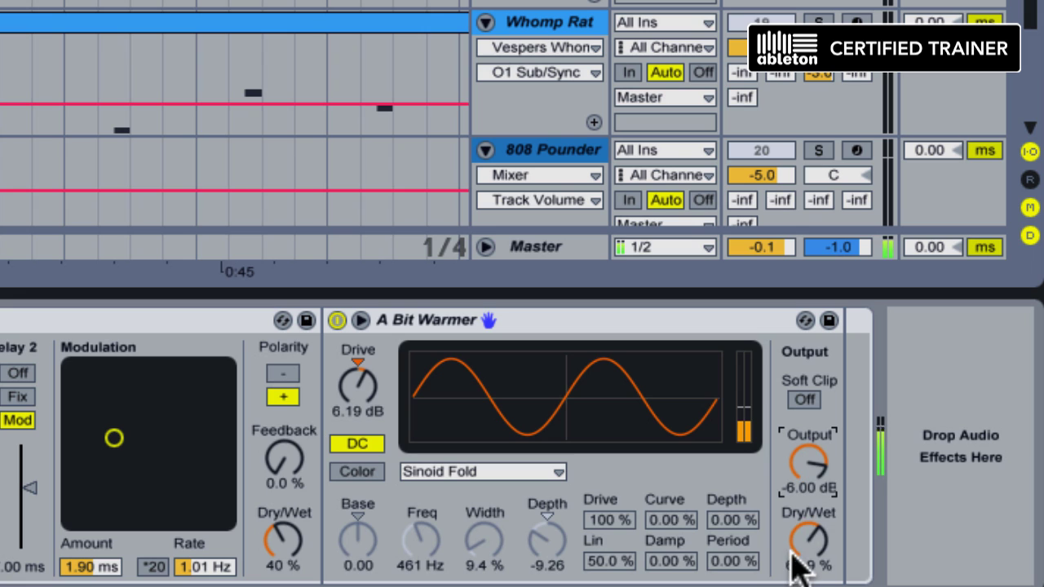
left_click(445, 477)
left_click(419, 495)
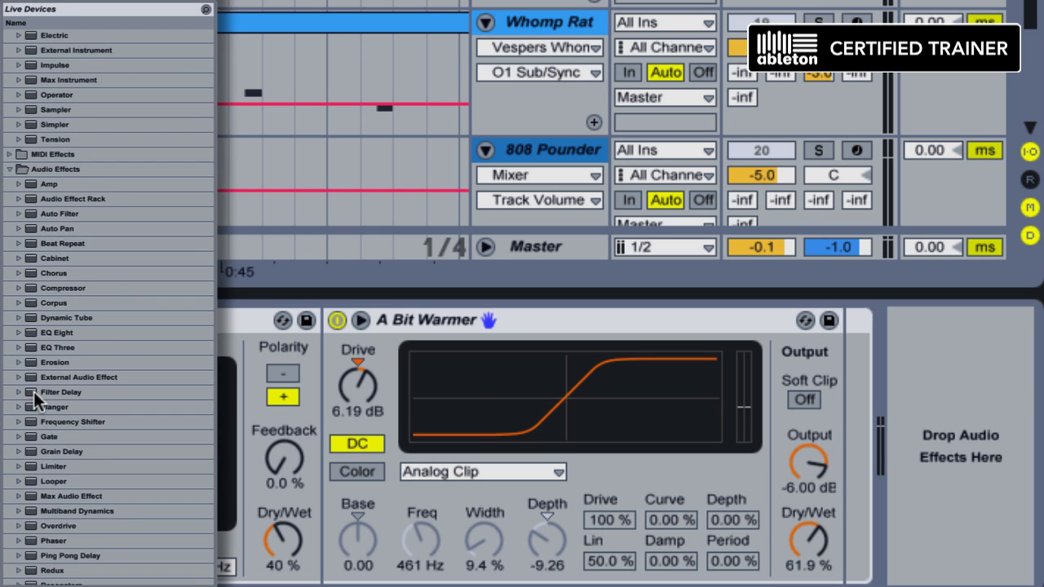
Step: Add a Flanger after the Saturator with feedback 0.38, high-pass 1.03 kHz, and dry/wet 41.3%
left_click_drag(34, 407, 854, 467)
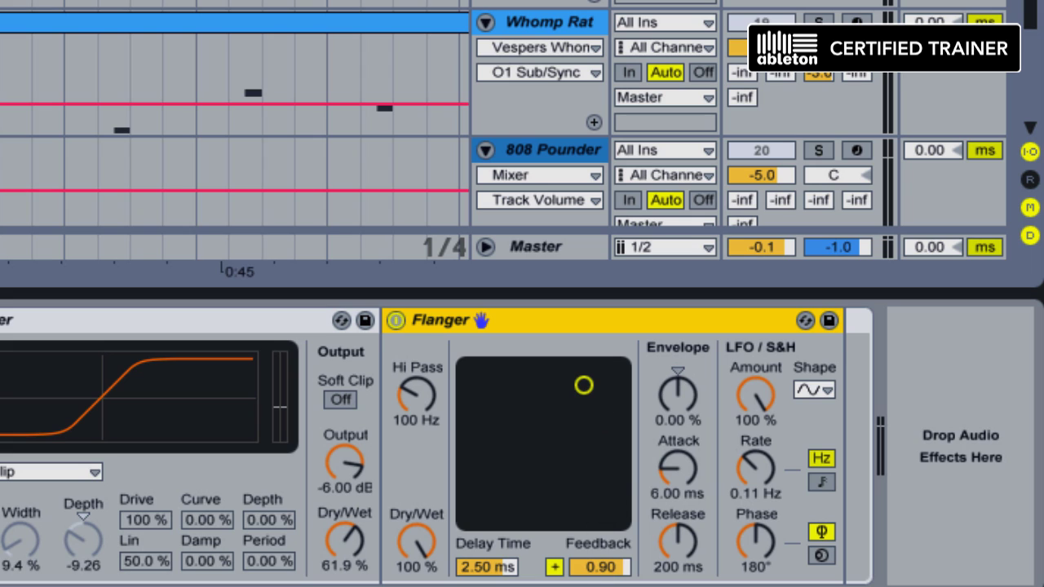
left_click_drag(593, 575, 593, 583)
left_click_drag(417, 397, 417, 365)
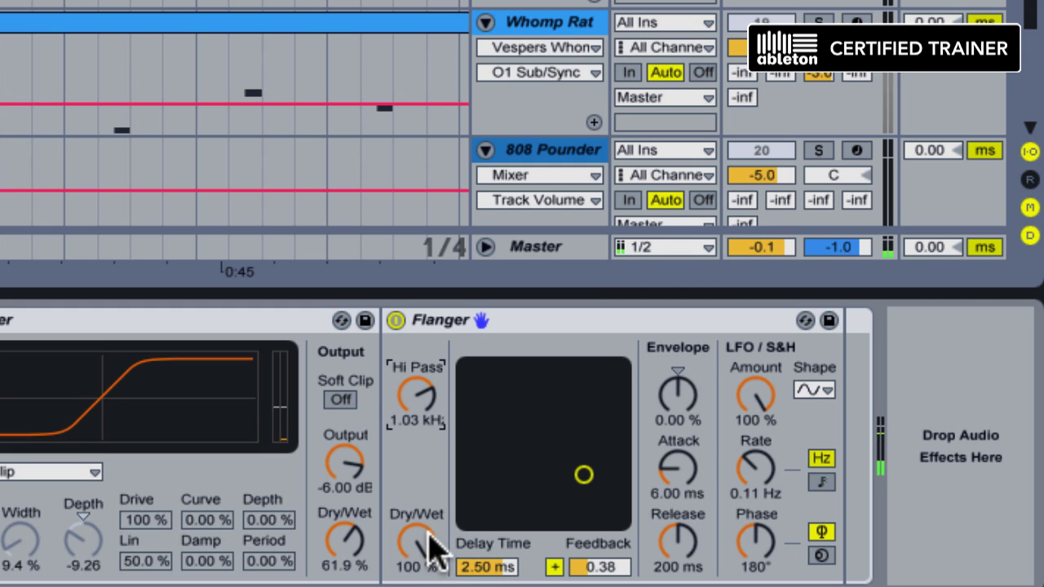
left_click_drag(424, 555, 424, 581)
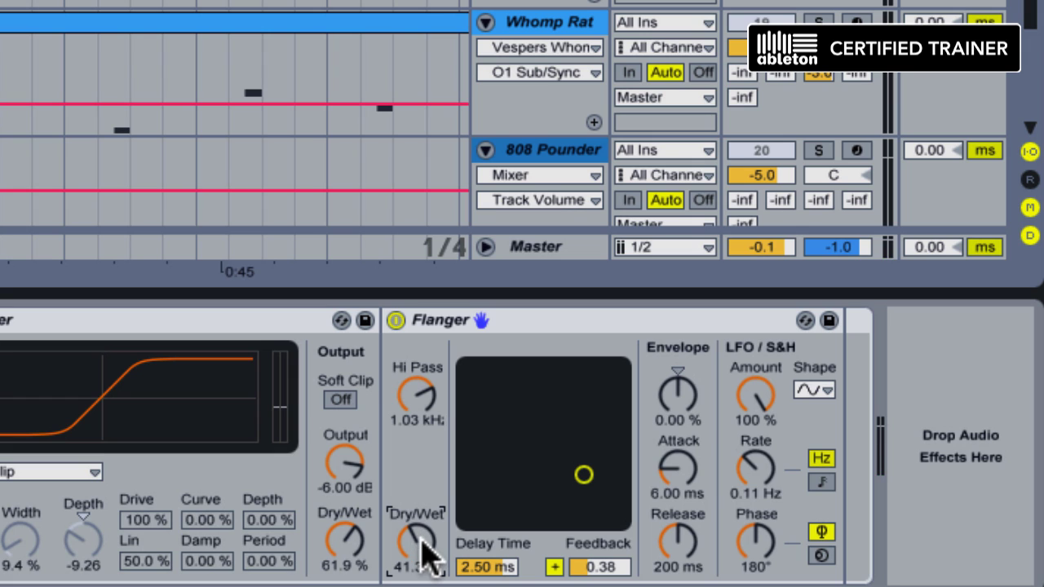
left_click(424, 545)
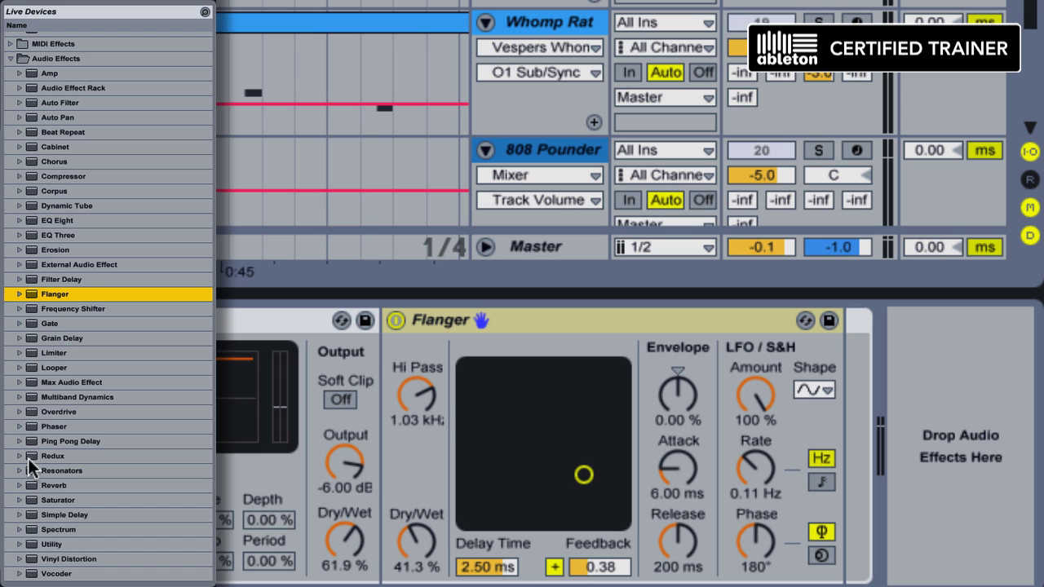
Step: Insert a Ping Pong Delay after the Flanger with a free 12 ms delay time
left_click_drag(28, 441, 840, 490)
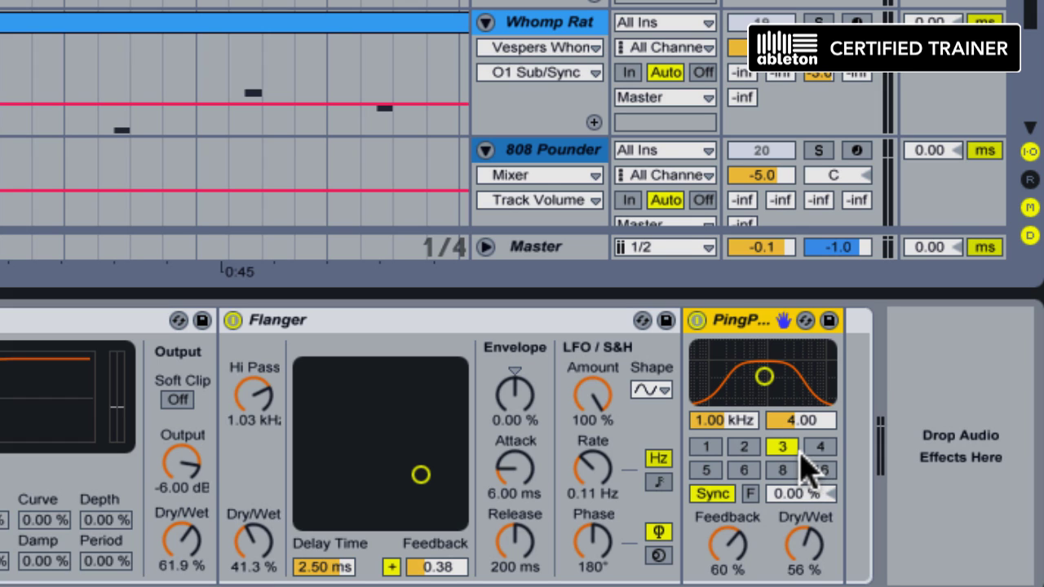
left_click(710, 493)
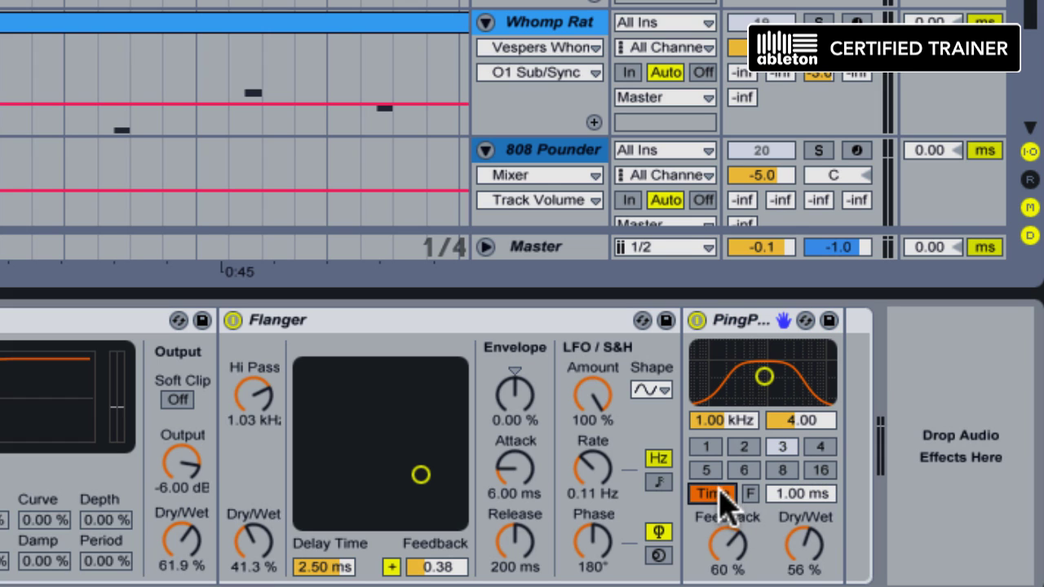
left_click(800, 494)
key("Return")
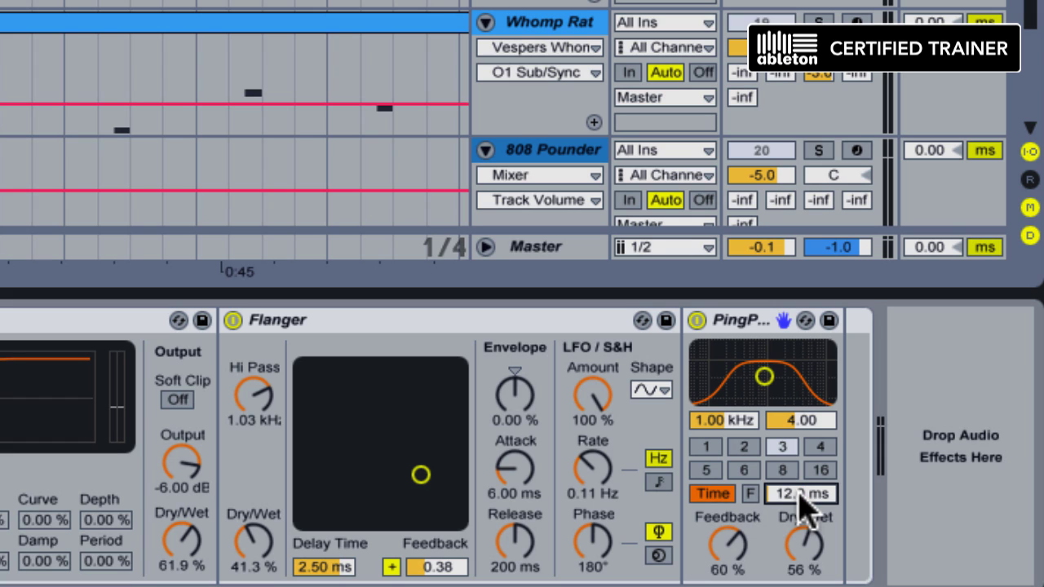
Step: Set the Ping Pong Delay's feedback to 0% and its Dry/Wet to 20%
left_click_drag(728, 543, 727, 586)
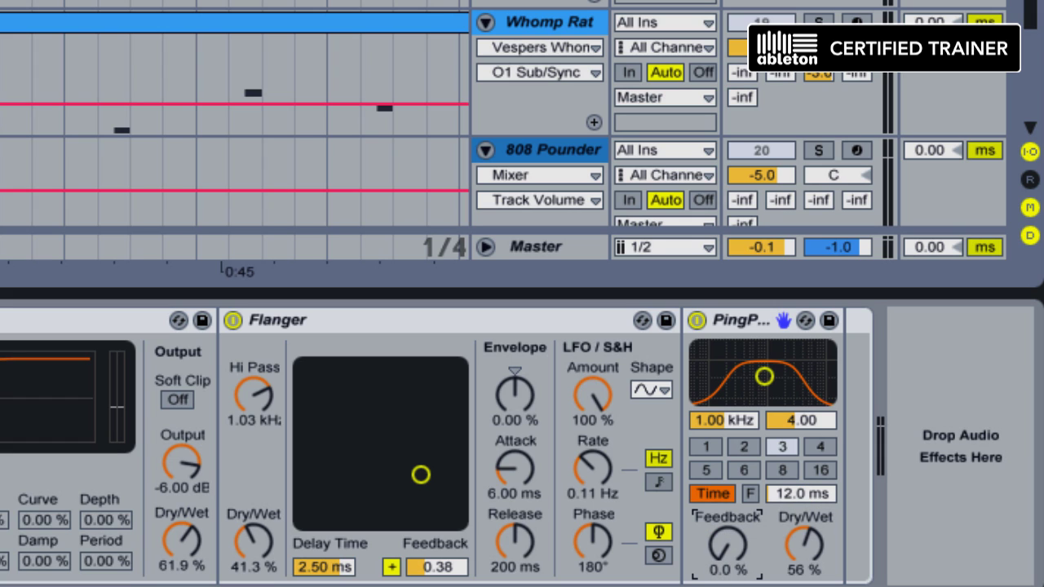
left_click_drag(799, 546, 799, 586)
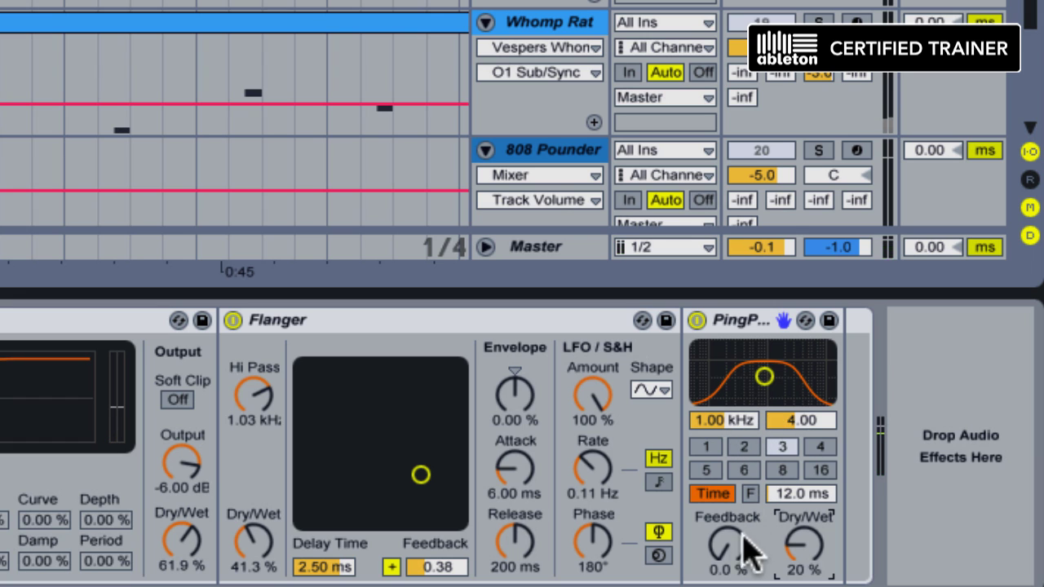
left_click_drag(730, 553, 730, 404)
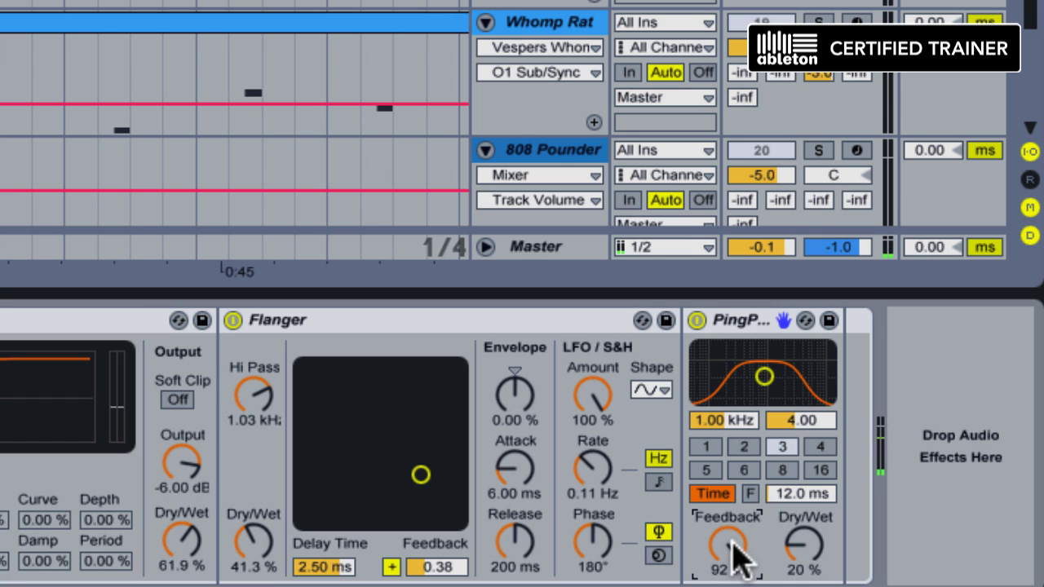
left_click_drag(734, 559, 734, 586)
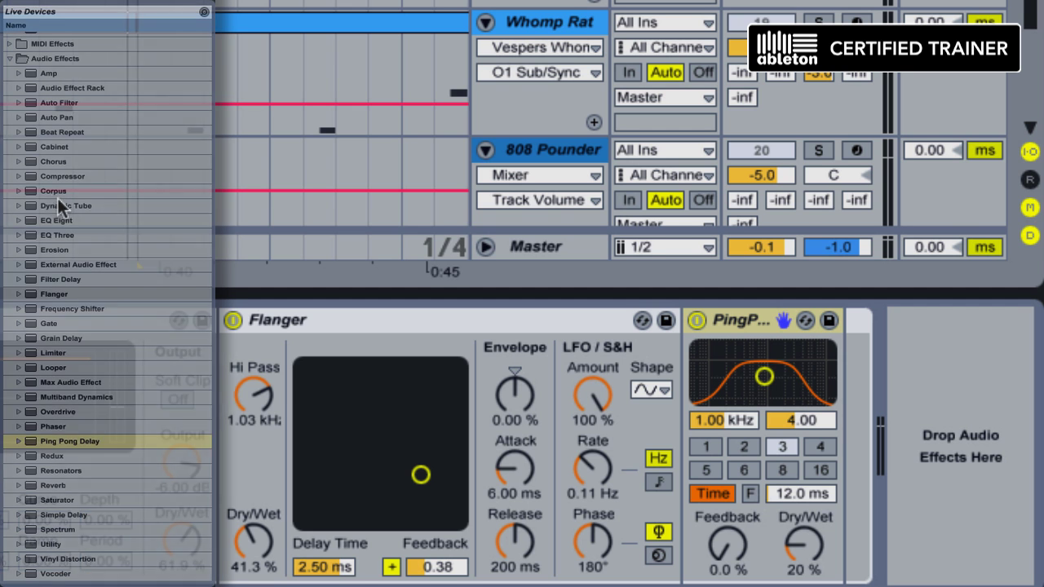
Step: Add a Compressor after the Ping Pong Delay in RMS mode with 50 ms attack and 150 ms release
left_click_drag(32, 177, 925, 431)
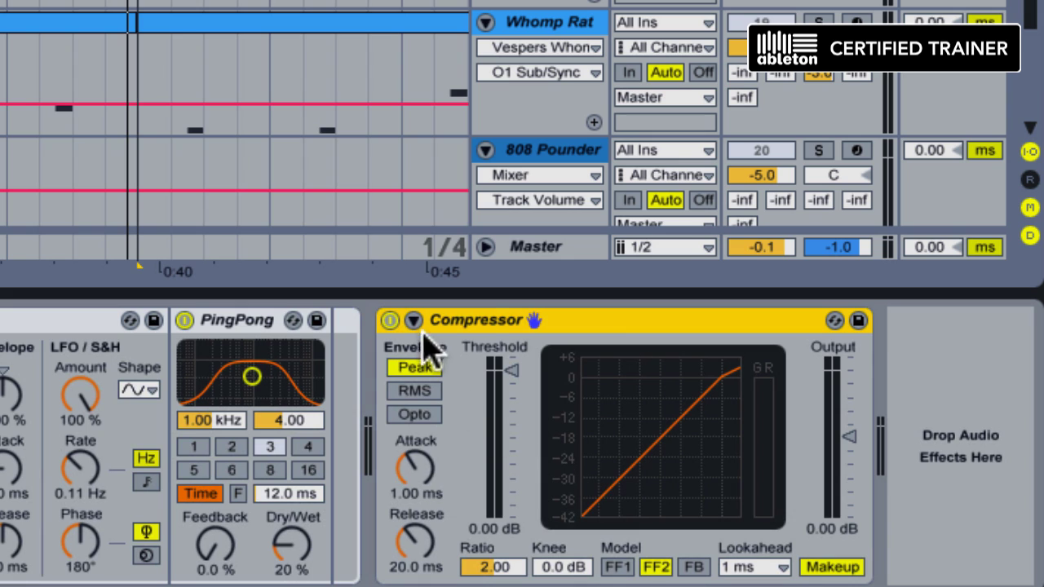
left_click(418, 393)
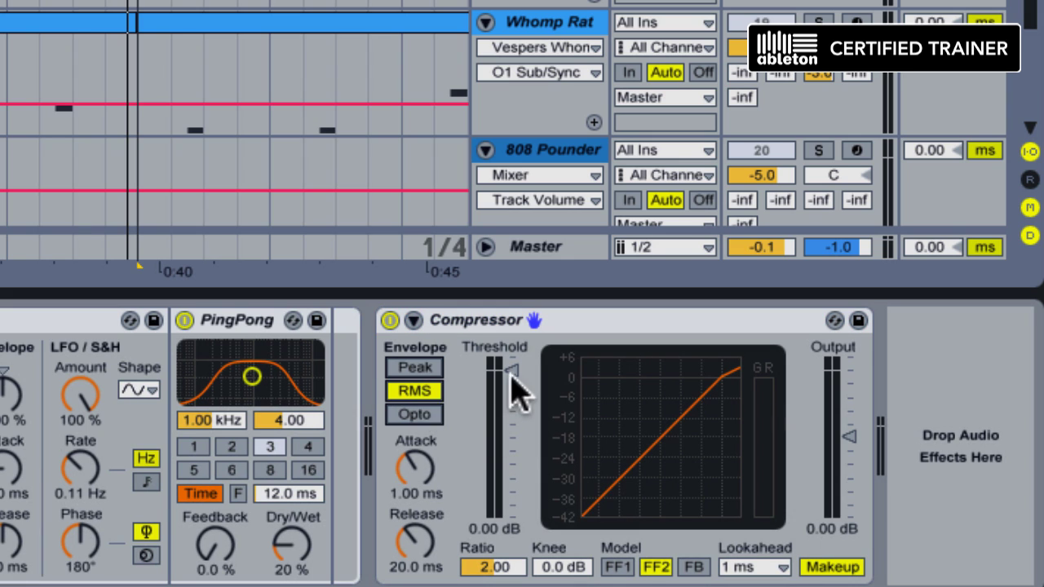
left_click(410, 499)
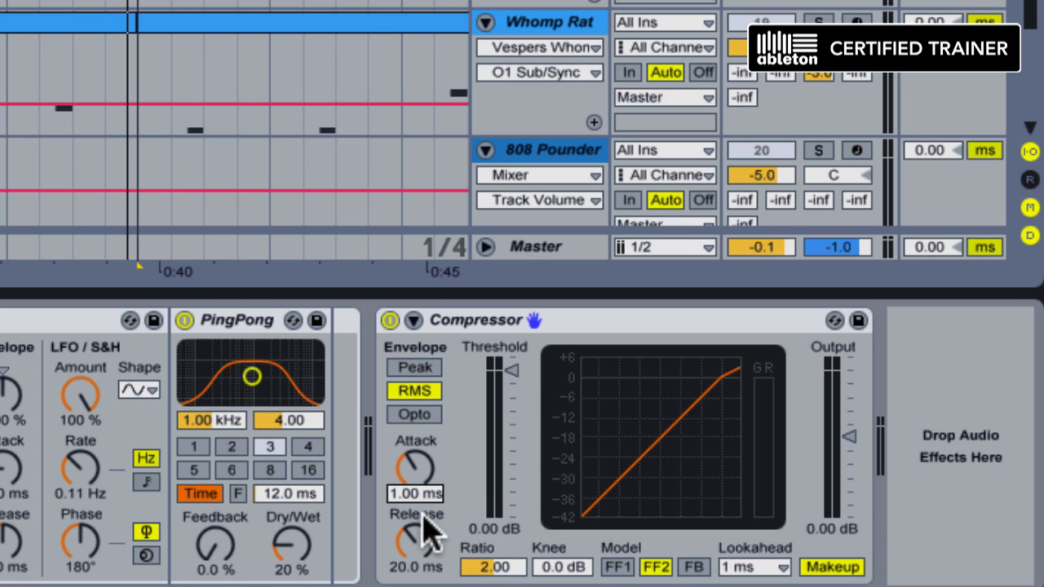
type("50")
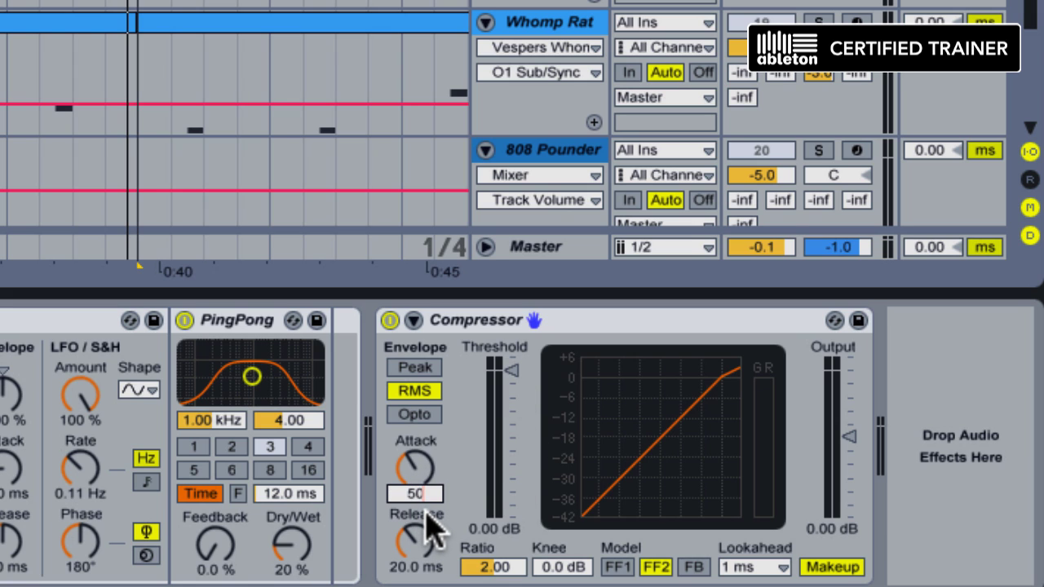
key("Return")
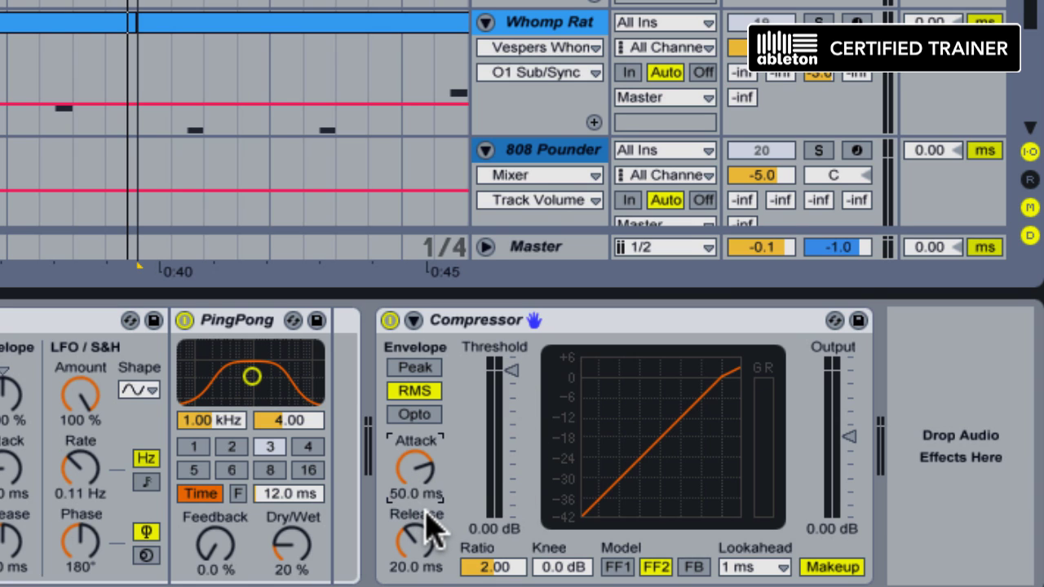
left_click(412, 567)
type("1")
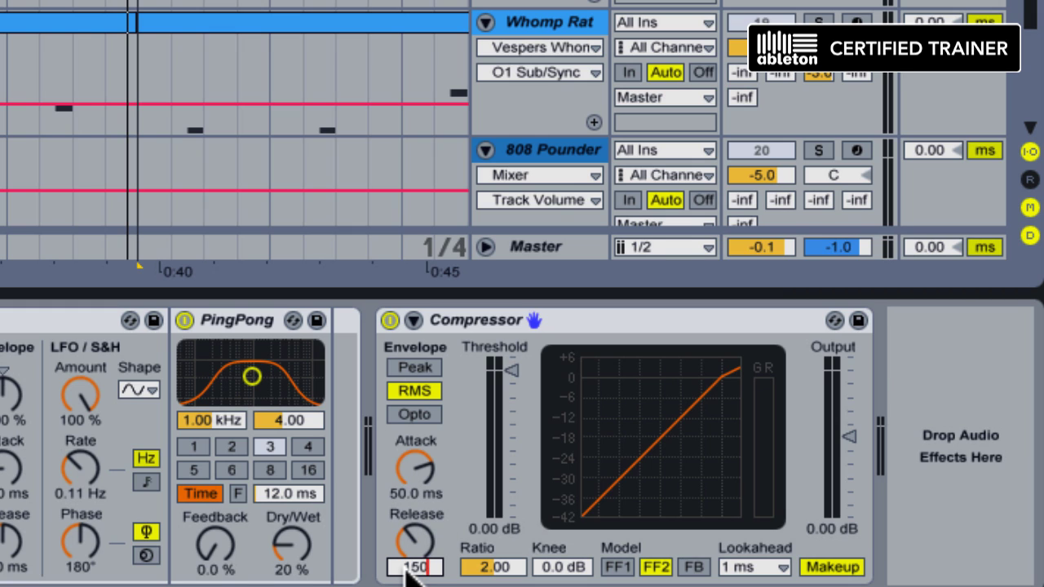
type("50")
key("Return")
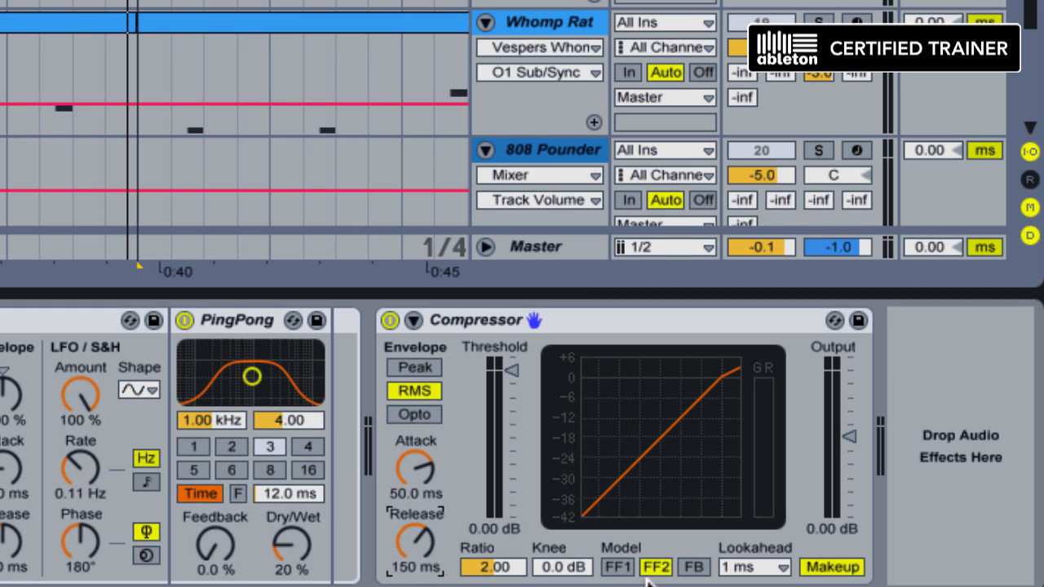
Step: Set the Compressor knee to 3 dB, turn off Makeup, and lower threshold to -18.2 dB
left_click(563, 567)
left_click_drag(563, 567, 563, 558)
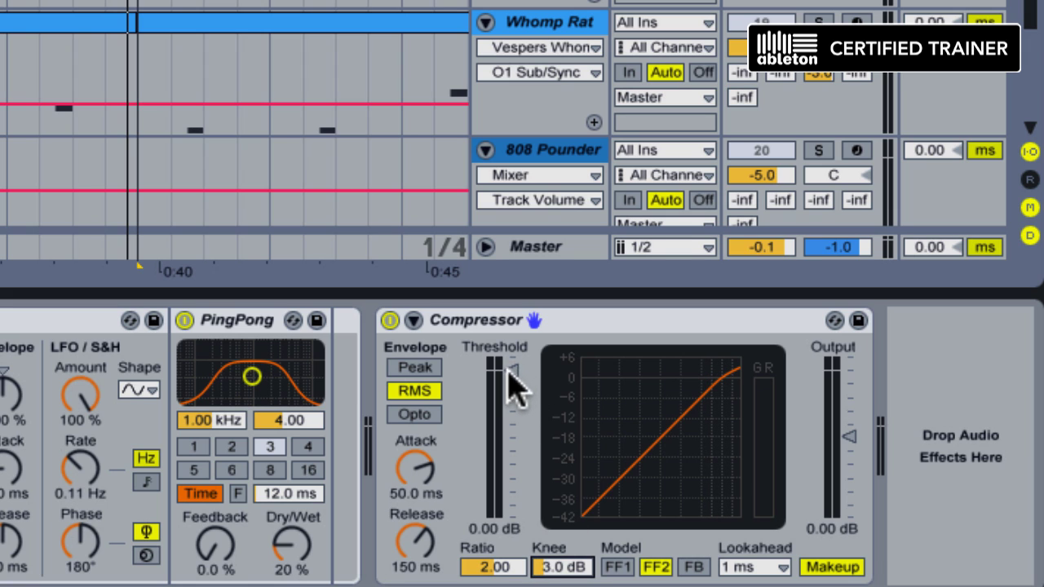
left_click(853, 566)
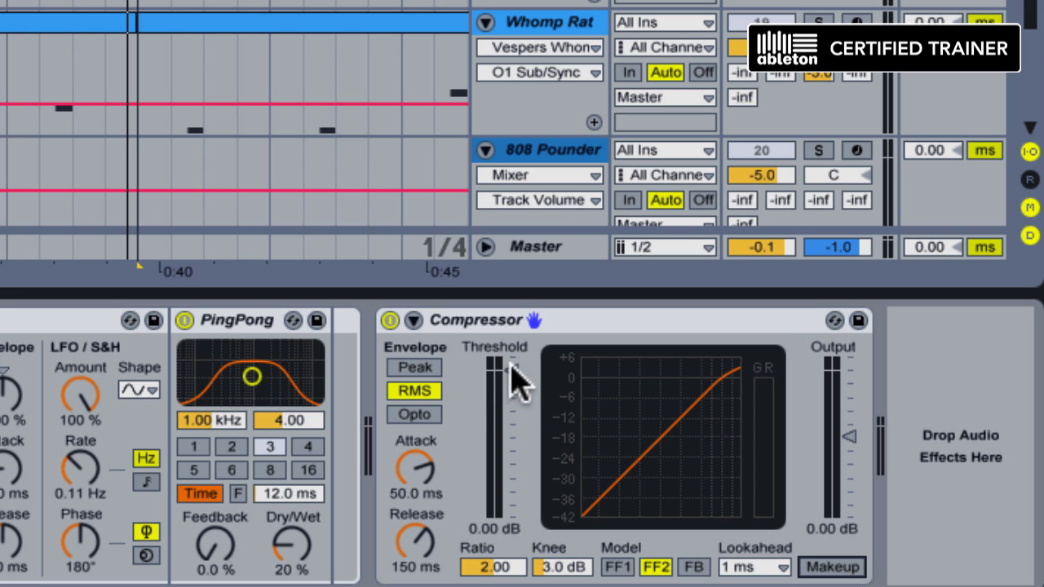
mouse_move(517, 378)
left_mouse_down()
mouse_move(500, 420)
mouse_move(499, 409)
mouse_move(512, 410)
left_mouse_up()
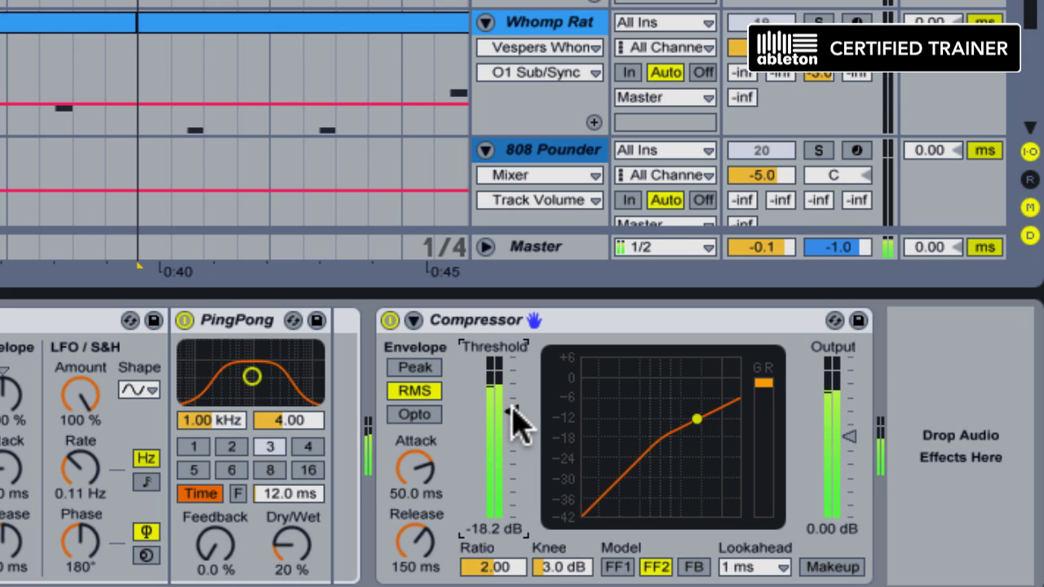
left_click_drag(509, 412, 508, 412)
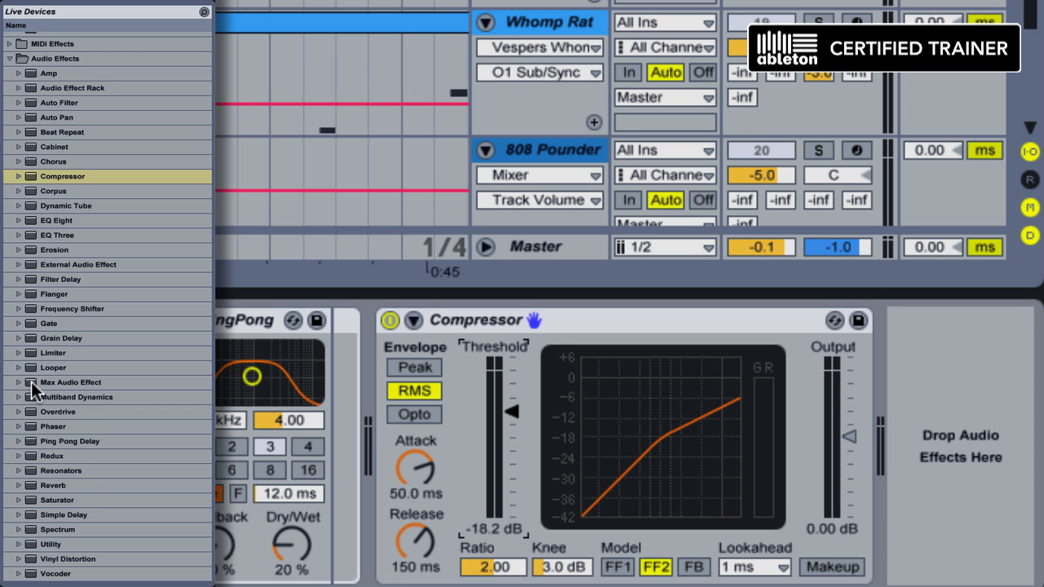
Step: Place a Limiter after the Compressor and raise its gain to 8.40 dB
left_click_drag(46, 354, 902, 407)
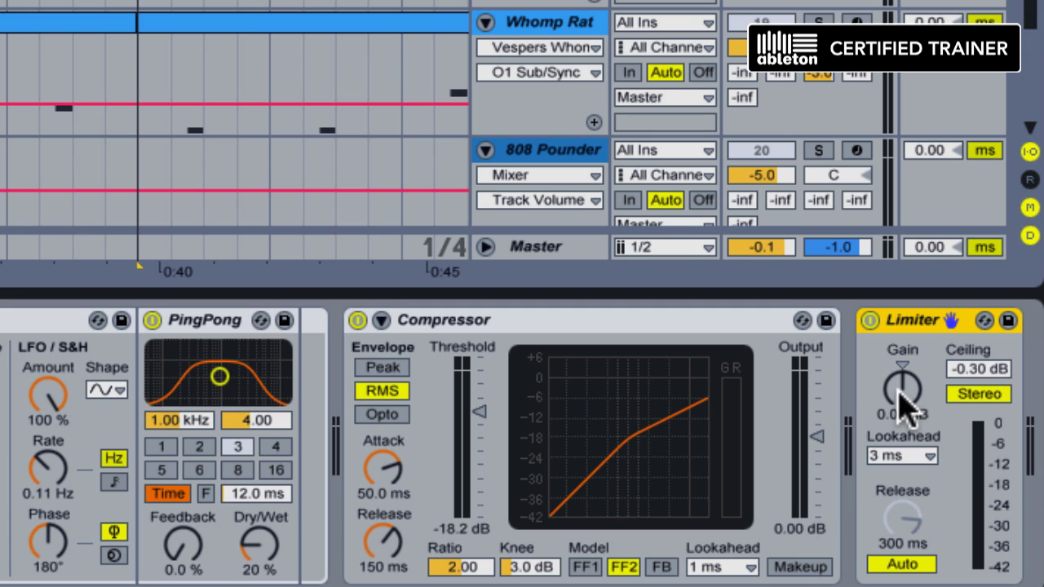
left_click_drag(903, 390, 903, 323)
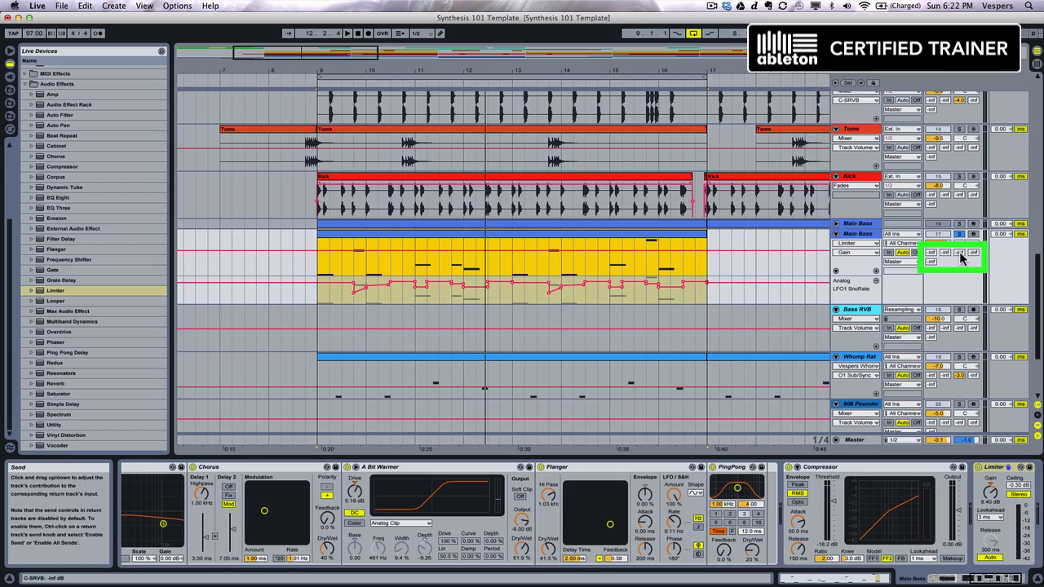
Step: Check return C's Reverb in Session view, then raise Main Bass send C to -10 dB
key("Tab")
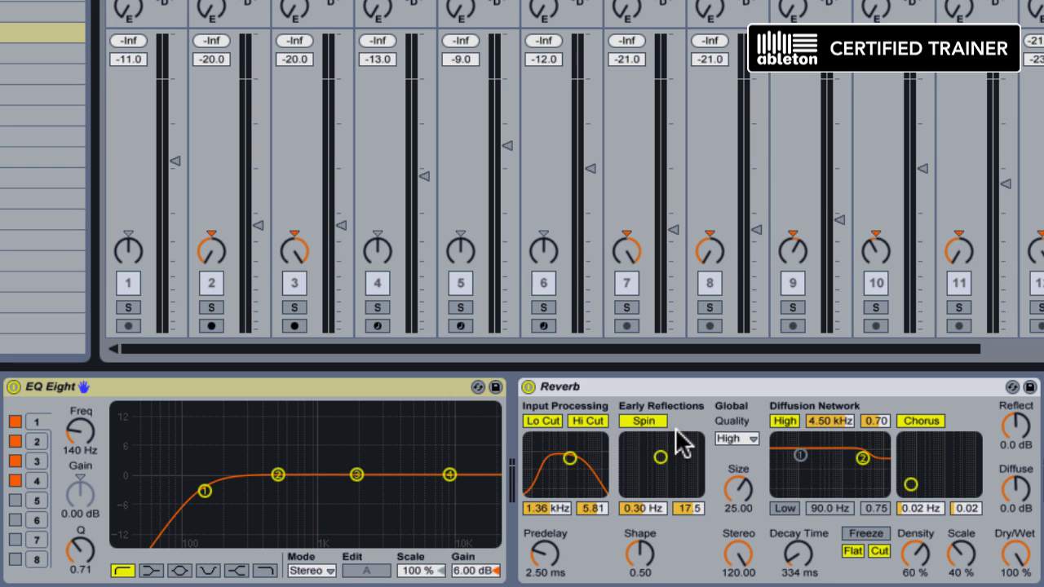
key("Tab")
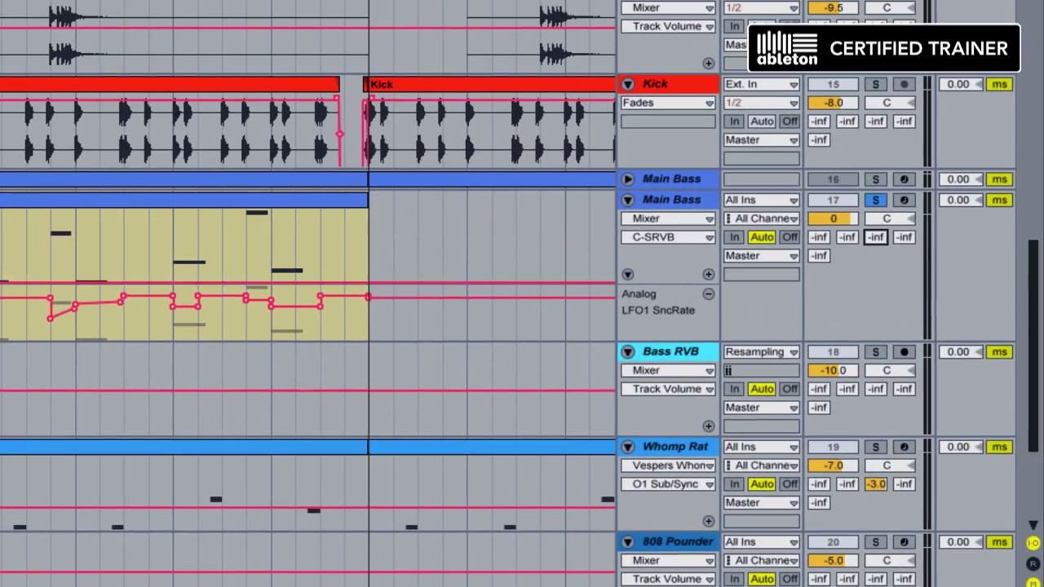
left_click_drag(875, 237, 875, 196)
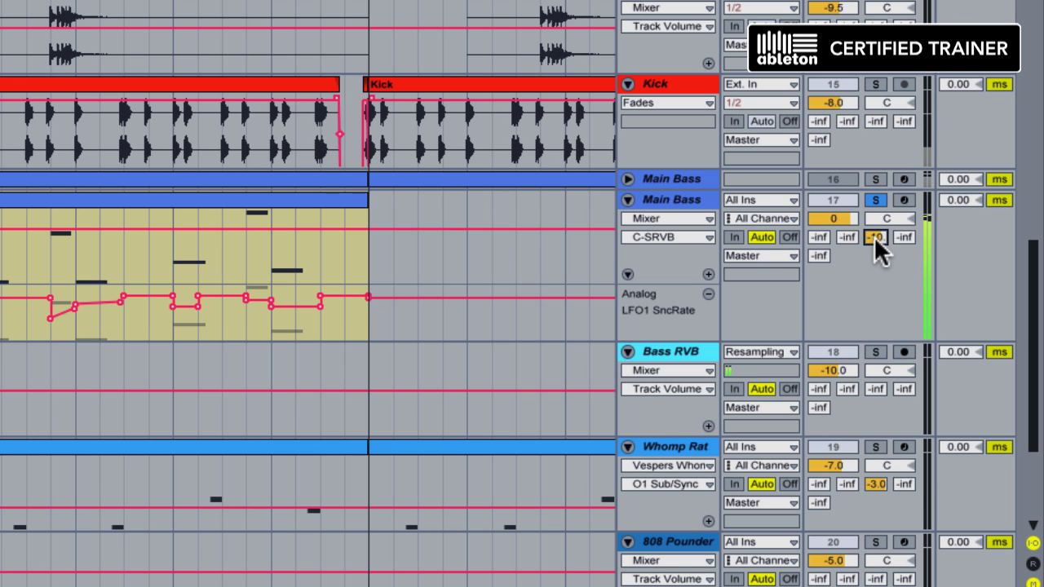
left_click(465, 250)
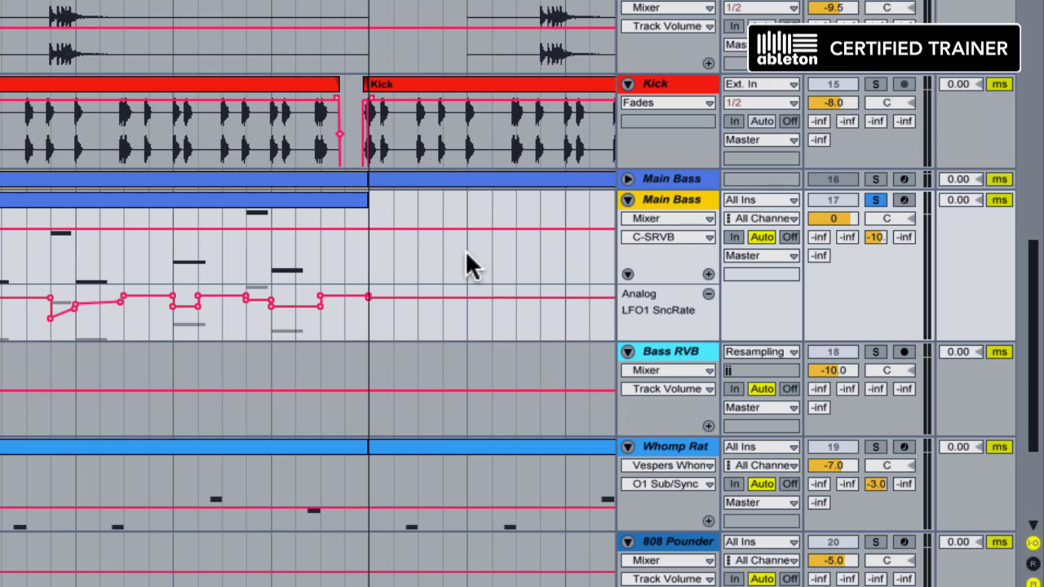